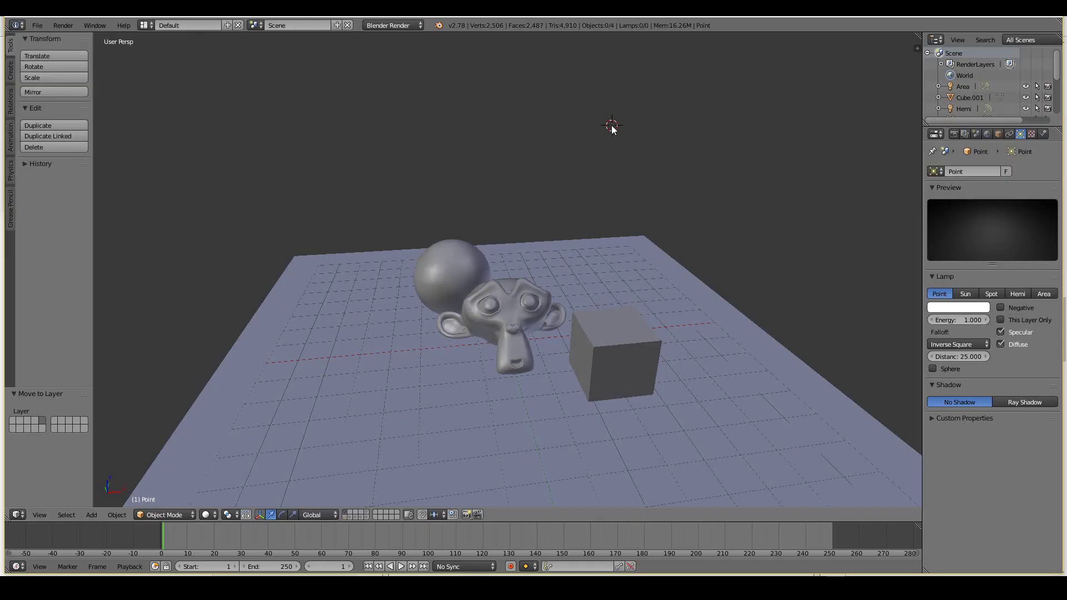
Browse the Add > Lamp menu without adding, then show only the point lamp's layer.
{"action": "key", "text": "shift+a"}
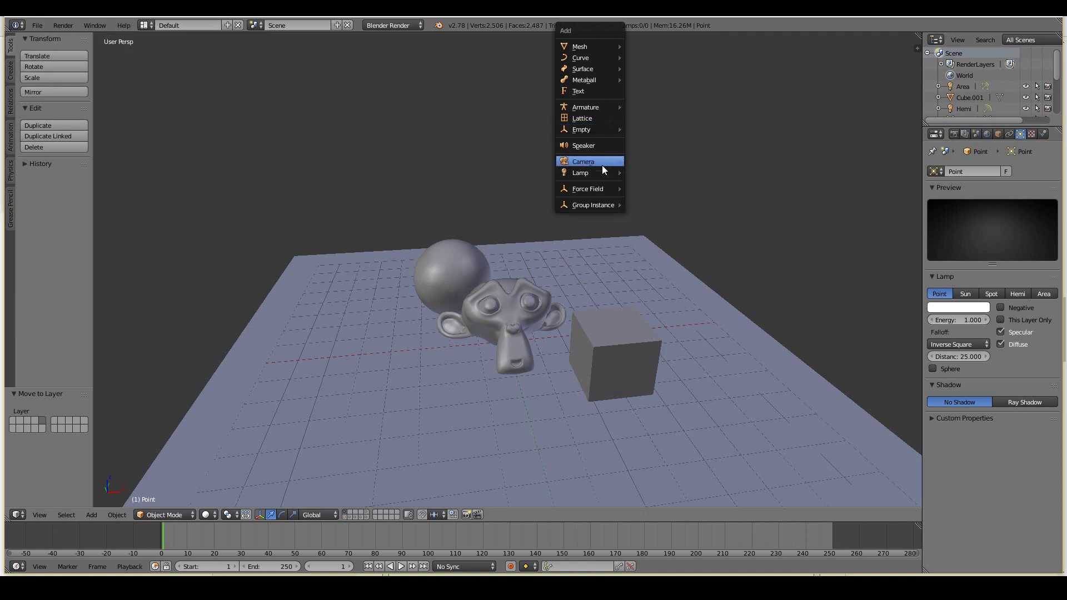
{"action": "mouse_move", "coordinate": [599, 172]}
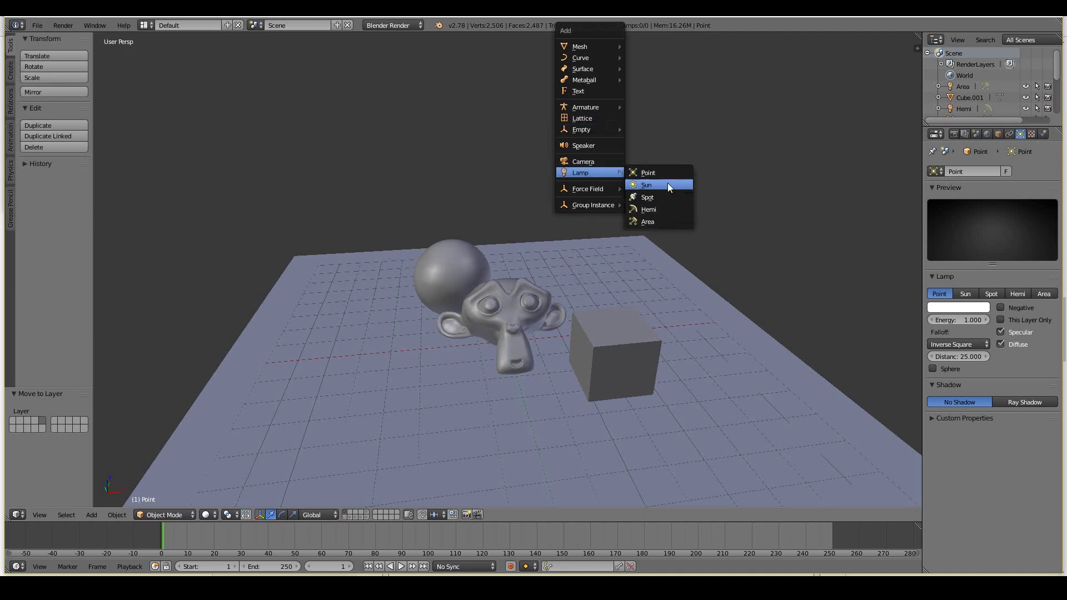
{"action": "left_click", "coordinate": [346, 517]}
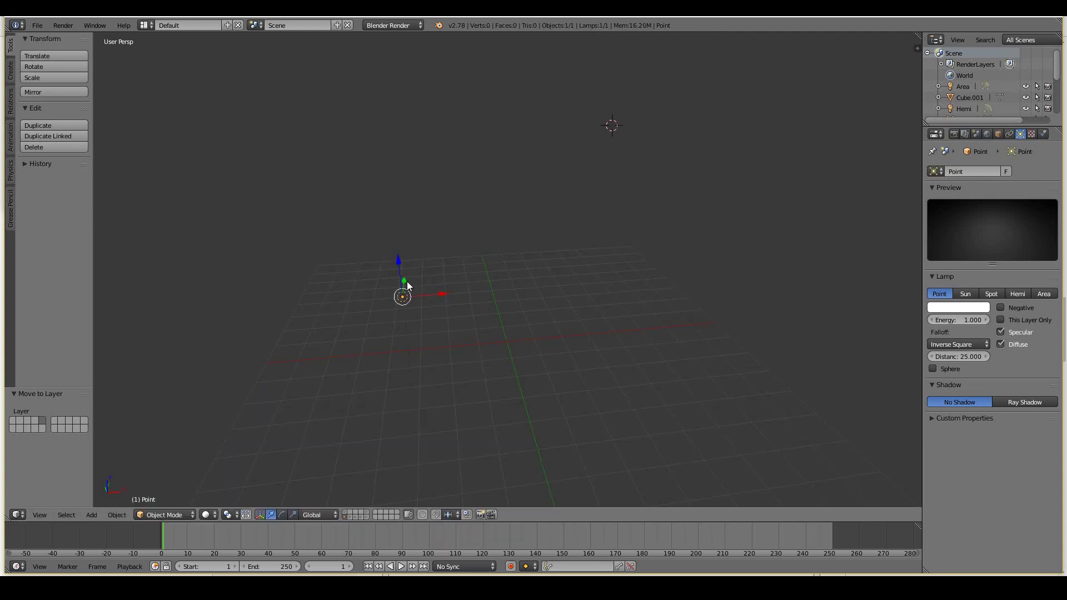
{"action": "middle_click_drag", "start_coordinate": [407, 281], "coordinate": [428, 361]}
Check the other lamp layers, then return to the layer with the plane, sphere, monkey and cube.
{"action": "left_click", "coordinate": [351, 515]}
{"action": "left_click", "coordinate": [365, 514]}
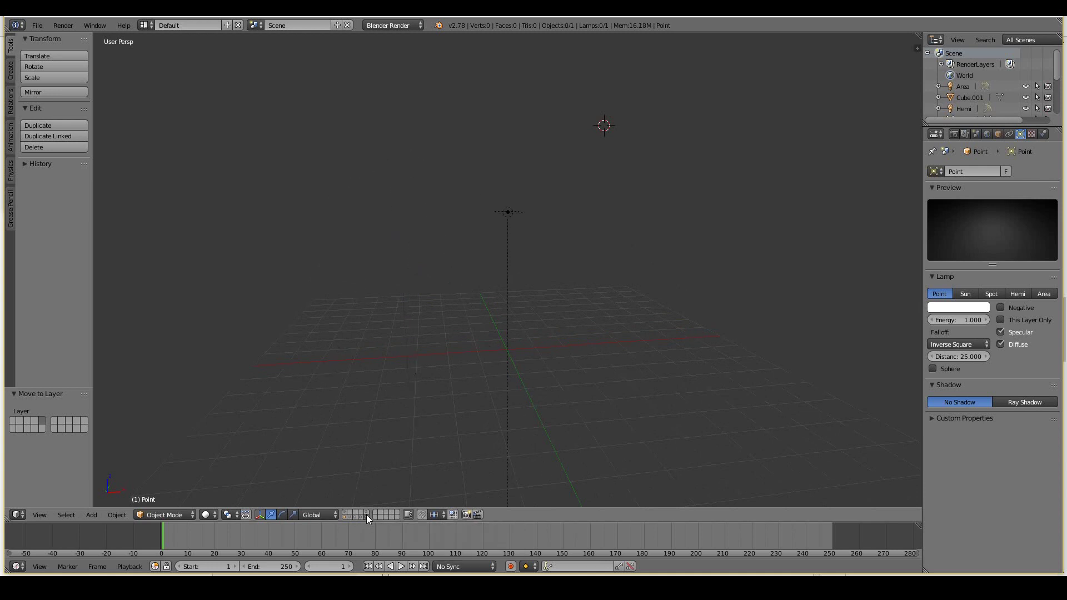
{"action": "left_click", "coordinate": [365, 512]}
{"action": "left_click", "coordinate": [346, 514]}
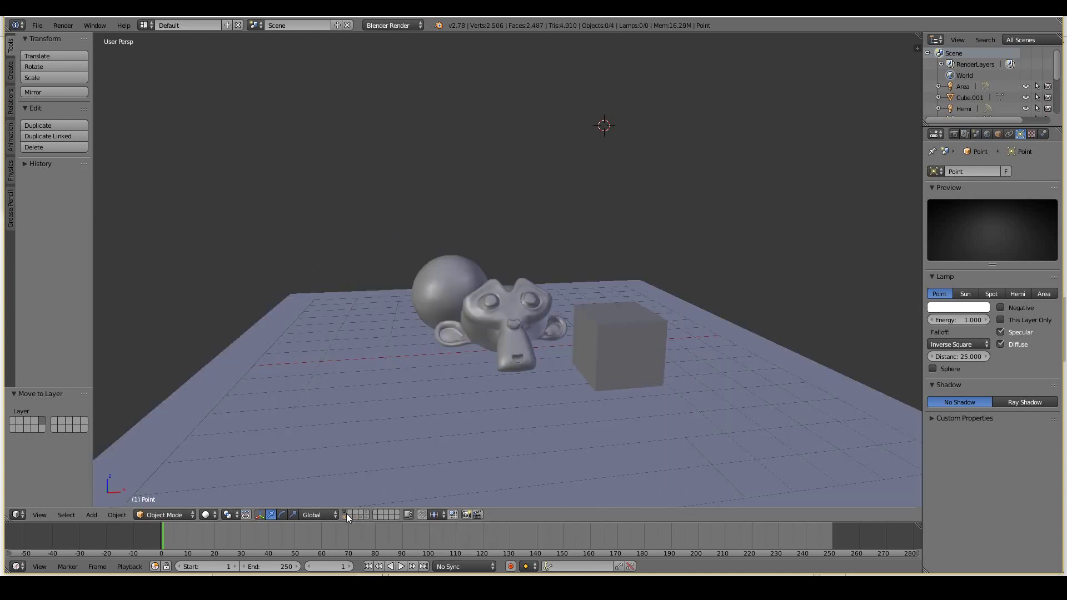
{"action": "middle_click_drag", "start_coordinate": [536, 331], "coordinate": [538, 378]}
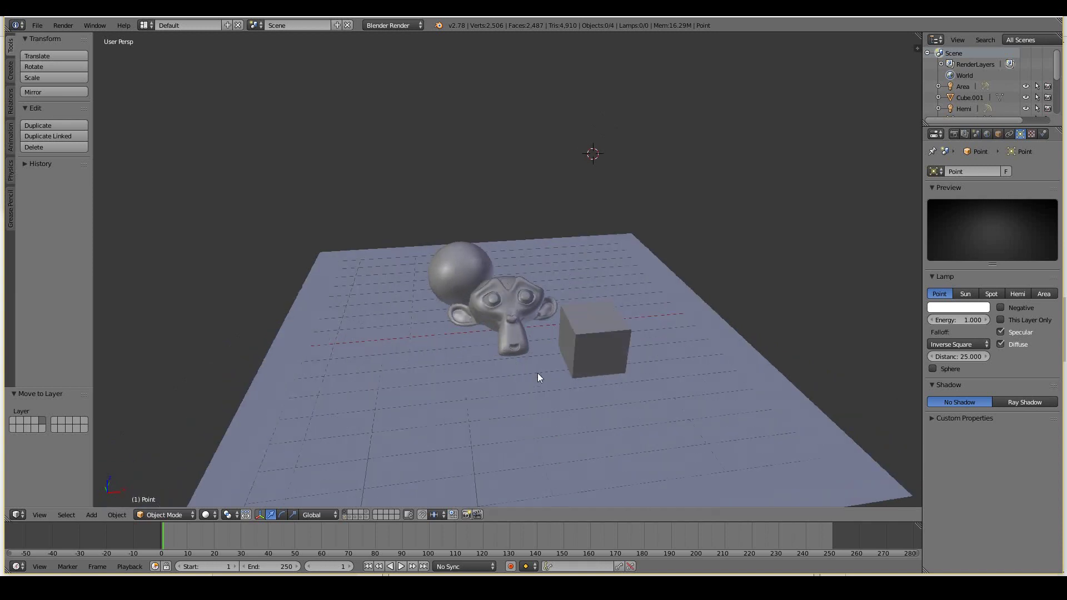
Show the point lamp's layer with the scene and switch the render engine to Cycles Render.
{"action": "left_click", "coordinate": [346, 519], "text": "shift"}
{"action": "middle_click_drag", "start_coordinate": [645, 311], "coordinate": [628, 271]}
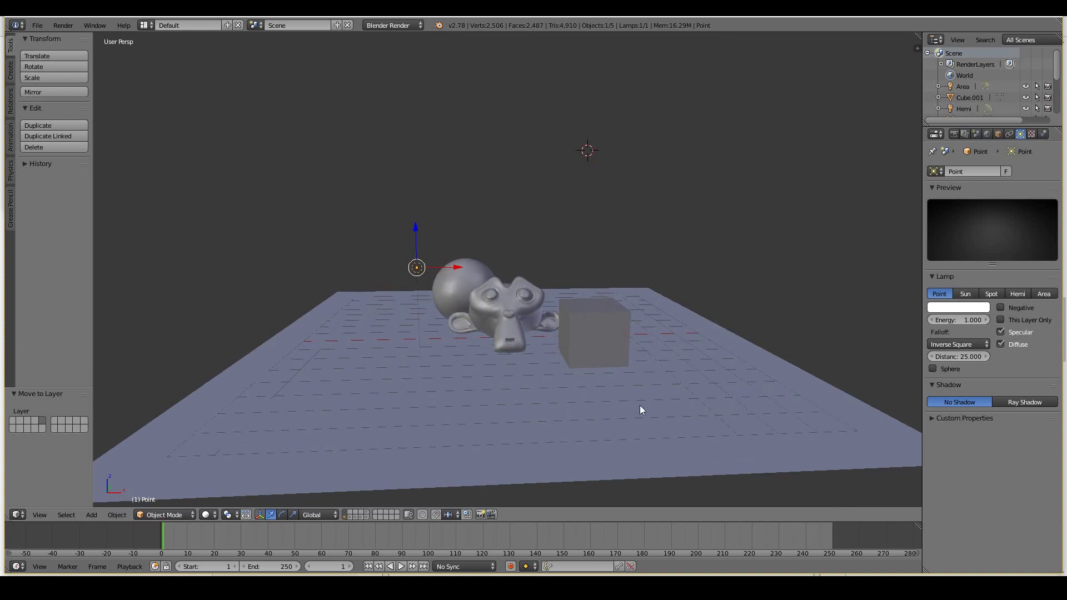
{"action": "left_click", "coordinate": [986, 134]}
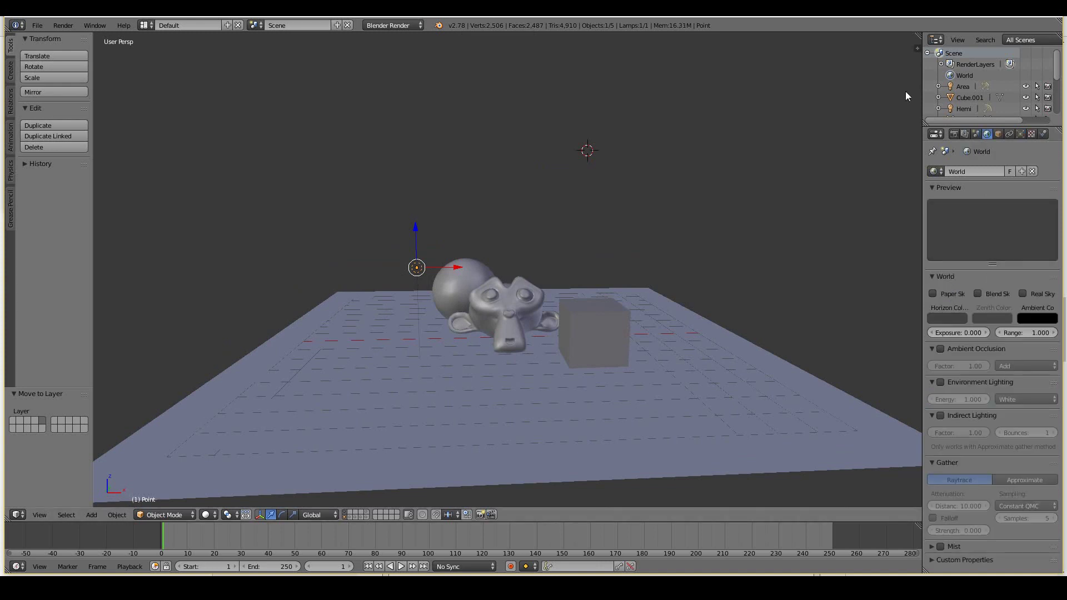
{"action": "left_click", "coordinate": [397, 25]}
{"action": "left_click", "coordinate": [380, 68]}
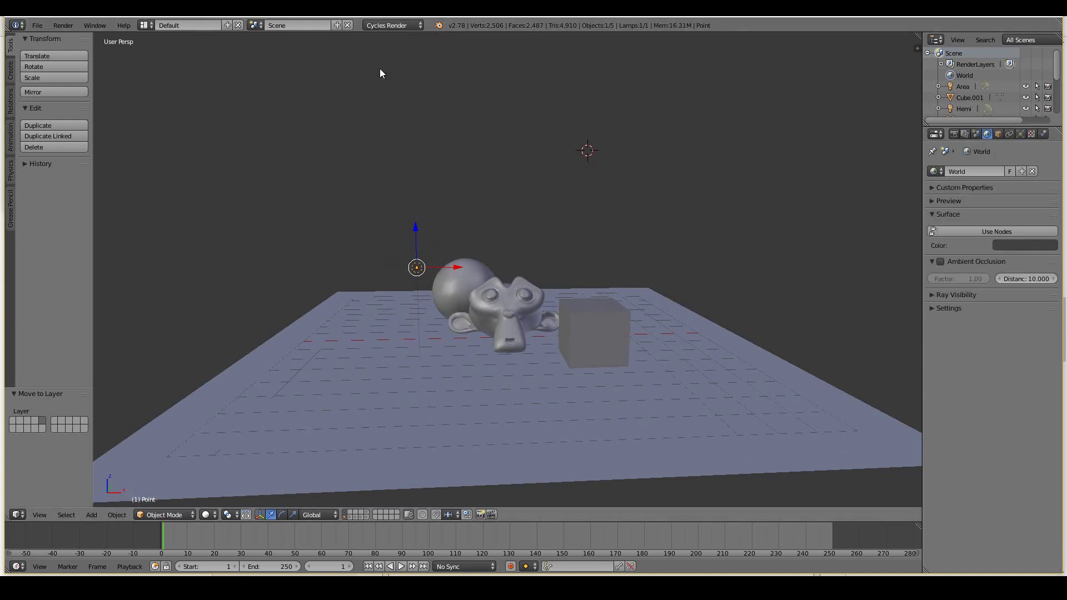
Enable nodes for the world and set its colour to black.
{"action": "left_click", "coordinate": [996, 231]}
{"action": "left_click", "coordinate": [1009, 251]}
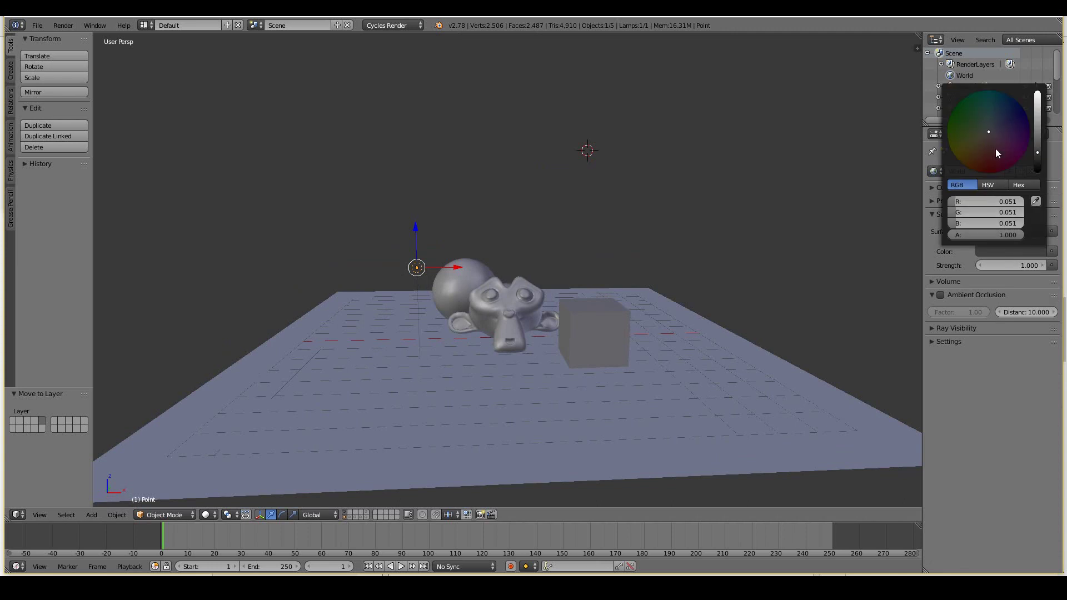
{"action": "left_click_drag", "start_coordinate": [1037, 160], "coordinate": [1036, 203]}
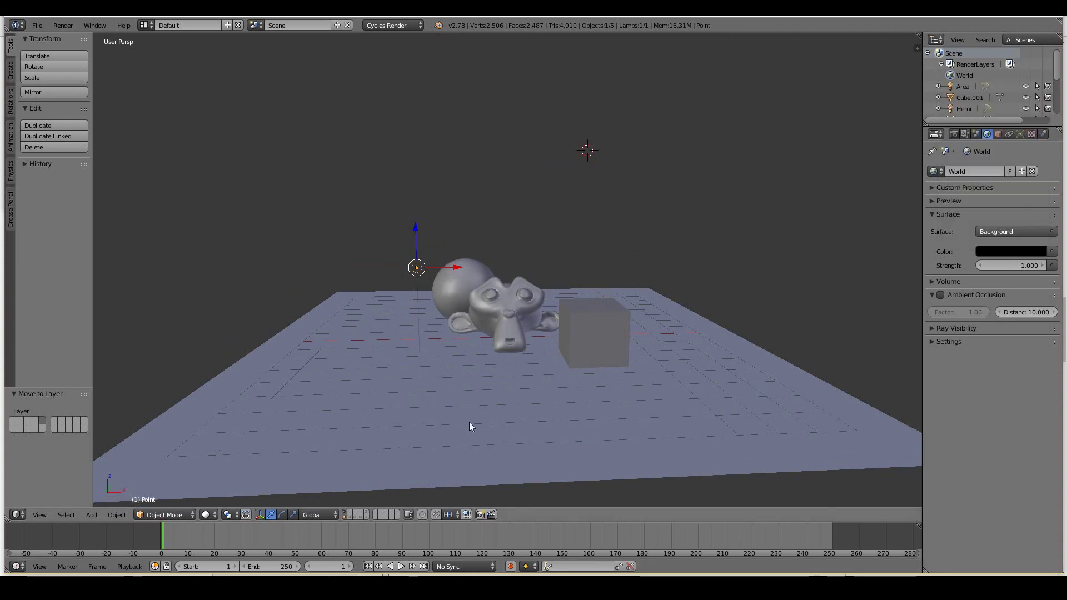
{"action": "scroll", "coordinate": [470, 420], "scroll_direction": "up", "scroll_amount": 2}
{"action": "scroll", "coordinate": [471, 417], "scroll_direction": "up", "scroll_amount": 1}
Move the point lamp beside the monkey's eye and preview it in Rendered shading.
{"action": "key", "text": "g"}
{"action": "left_click", "coordinate": [541, 329]}
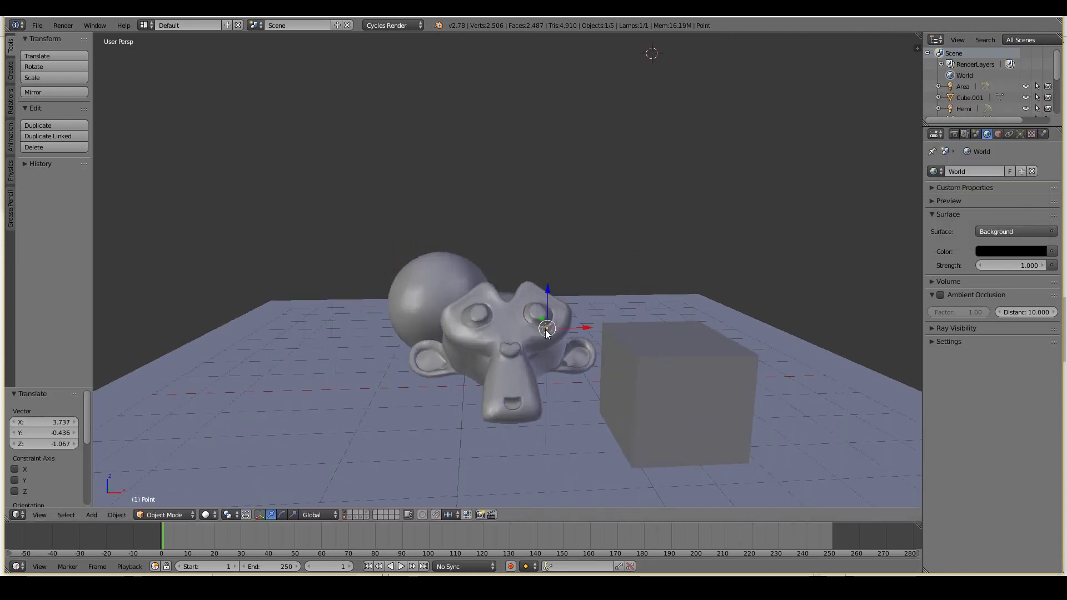
{"action": "mouse_move", "coordinate": [544, 334]}
{"action": "middle_mouse_down"}
{"action": "mouse_move", "coordinate": [566, 371]}
{"action": "mouse_move", "coordinate": [501, 439]}
{"action": "middle_mouse_up"}
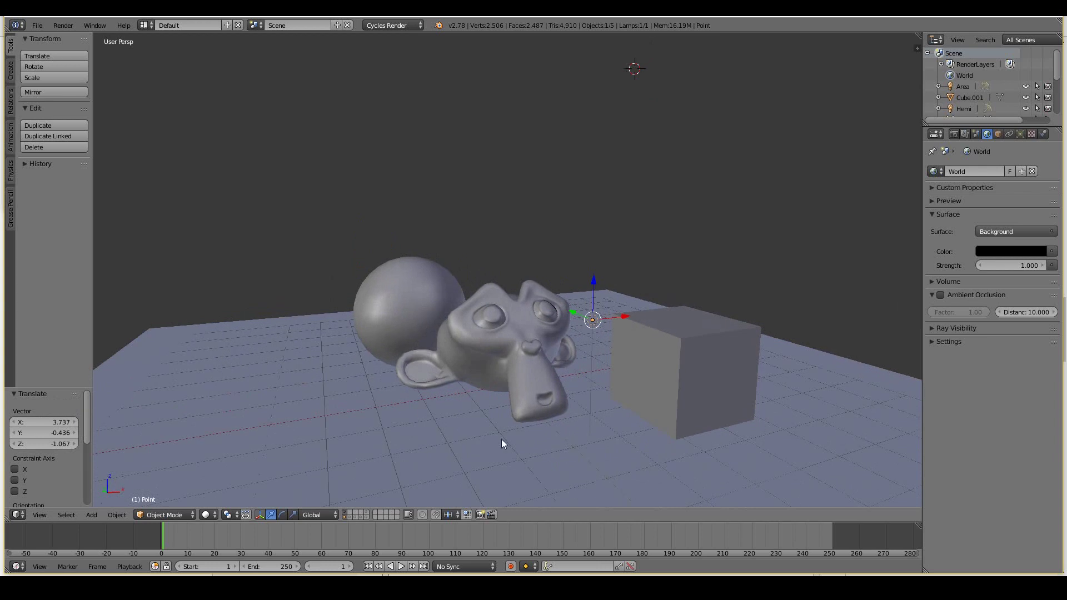
{"action": "left_click", "coordinate": [205, 515]}
{"action": "left_click", "coordinate": [219, 439]}
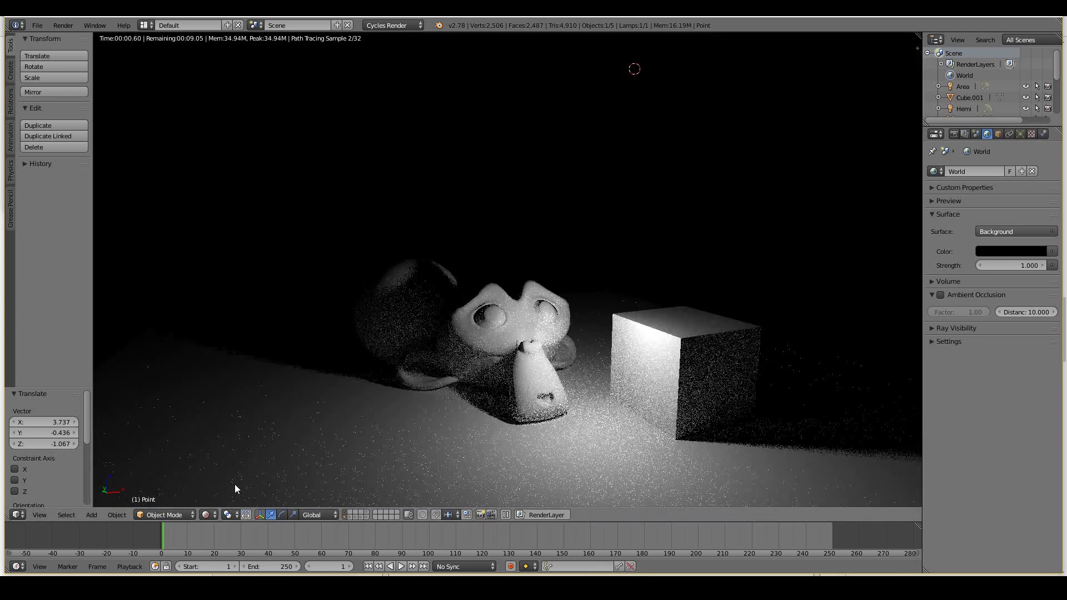
Move the point lamp by the monkey's cheek, then return to Solid shading after the render.
{"action": "key", "text": "g"}
{"action": "left_click", "coordinate": [575, 370]}
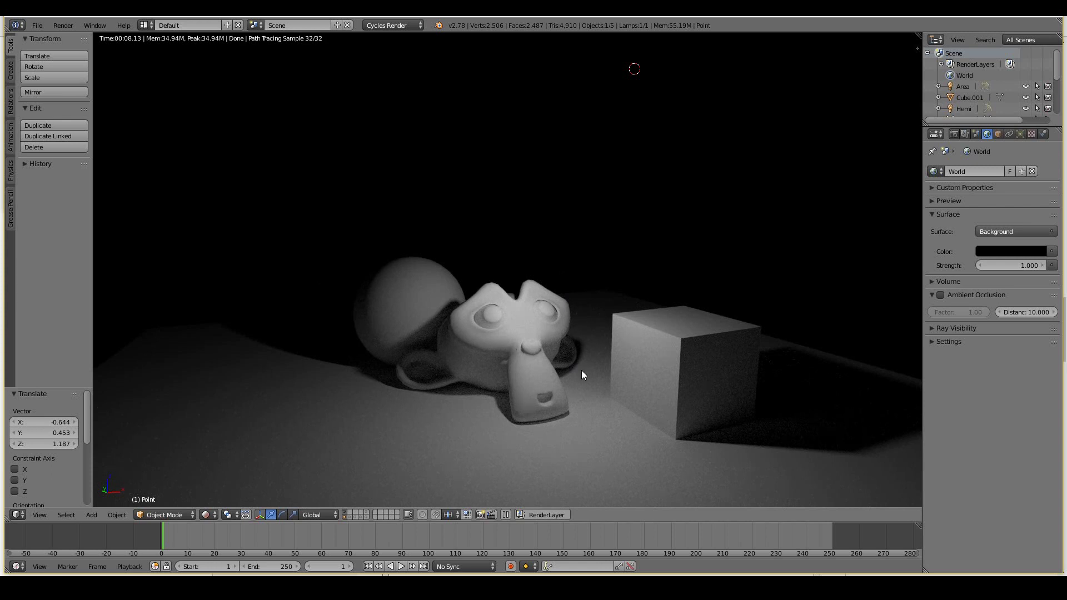
{"action": "key", "text": "shift+z"}
Show the sun lamp's layer and select the sun lamp.
{"action": "left_click", "coordinate": [349, 514], "text": "shift"}
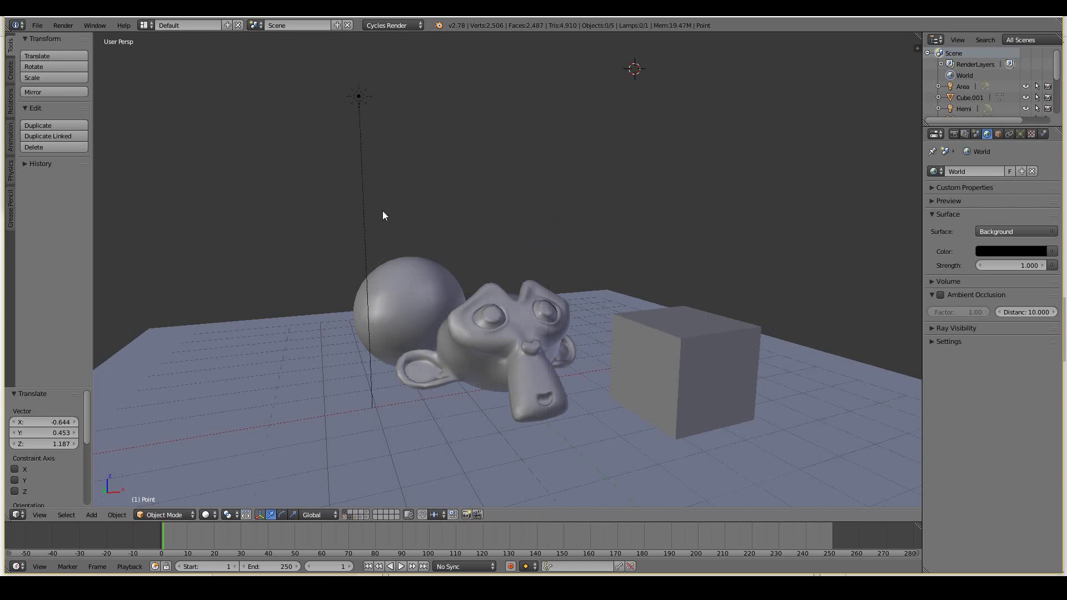
{"action": "right_click", "coordinate": [365, 96]}
{"action": "middle_click_drag", "start_coordinate": [498, 150], "coordinate": [485, 150]}
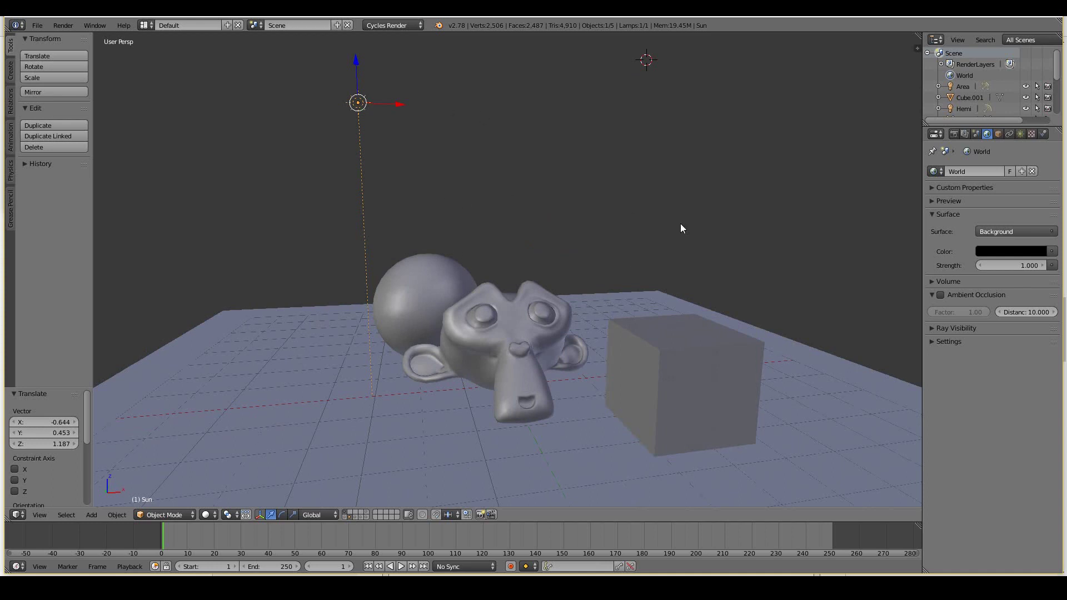
{"action": "middle_click_drag", "start_coordinate": [708, 215], "coordinate": [467, 164]}
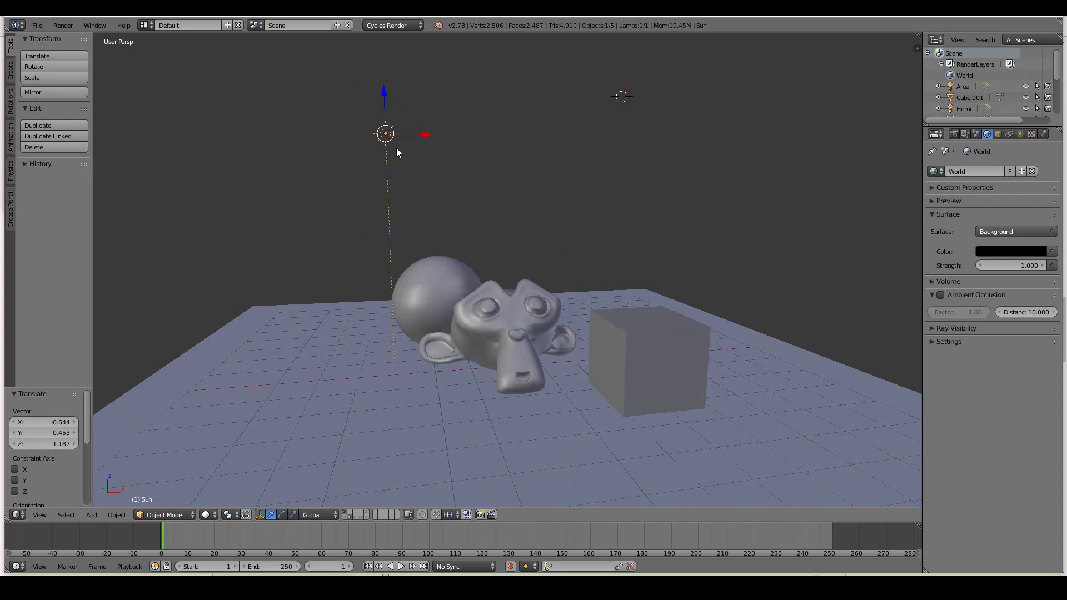
Move the sun lamp above the objects and begin rotating it to aim its light.
{"action": "key", "text": "g"}
{"action": "left_click", "coordinate": [252, 151]}
{"action": "key", "text": "g"}
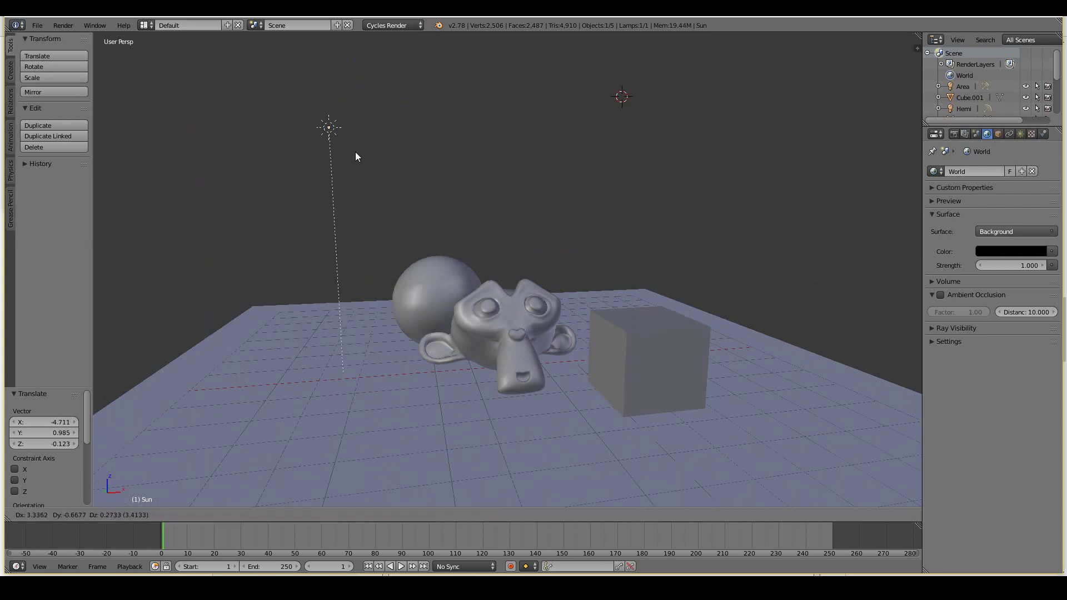
{"action": "left_click", "coordinate": [741, 146]}
{"action": "middle_click_drag", "start_coordinate": [778, 158], "coordinate": [666, 197]}
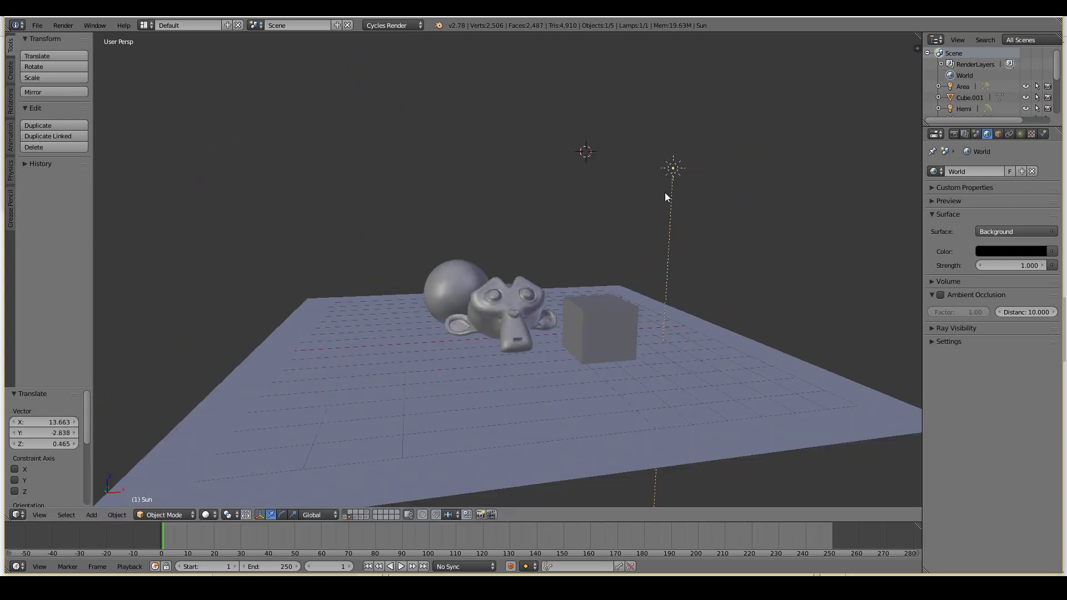
{"action": "key", "text": "g"}
{"action": "left_click", "coordinate": [811, 175]}
{"action": "key", "text": "g"}
{"action": "left_click", "coordinate": [500, 175]}
{"action": "key", "text": "r"}
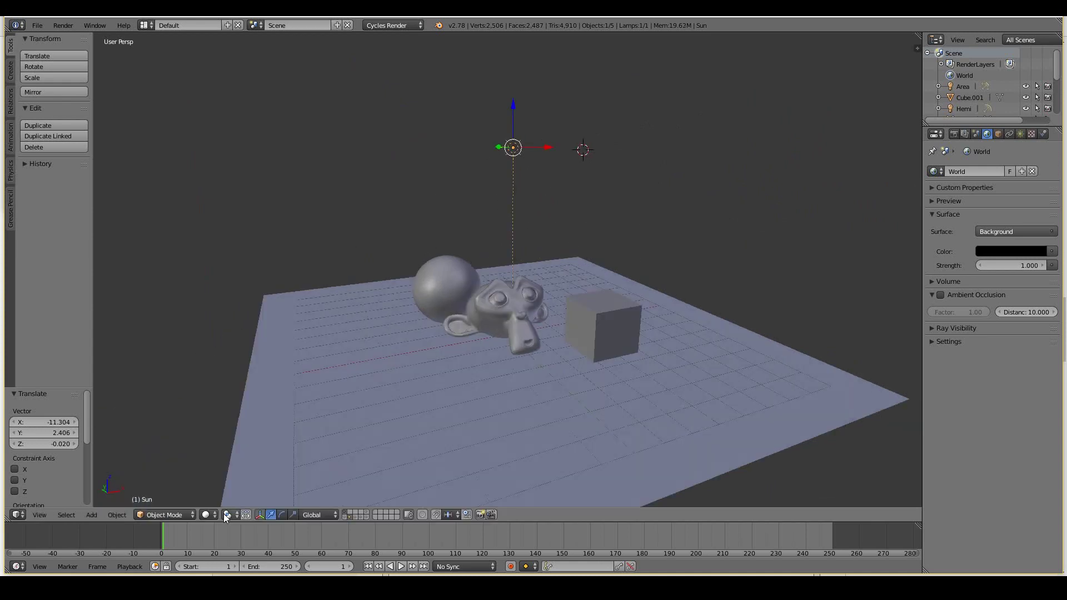
{"action": "left_click", "coordinate": [207, 514]}
In Rendered shading, reposition the sun lamp and rotate it to 47.143° for shadows to the right.
{"action": "left_click", "coordinate": [225, 437]}
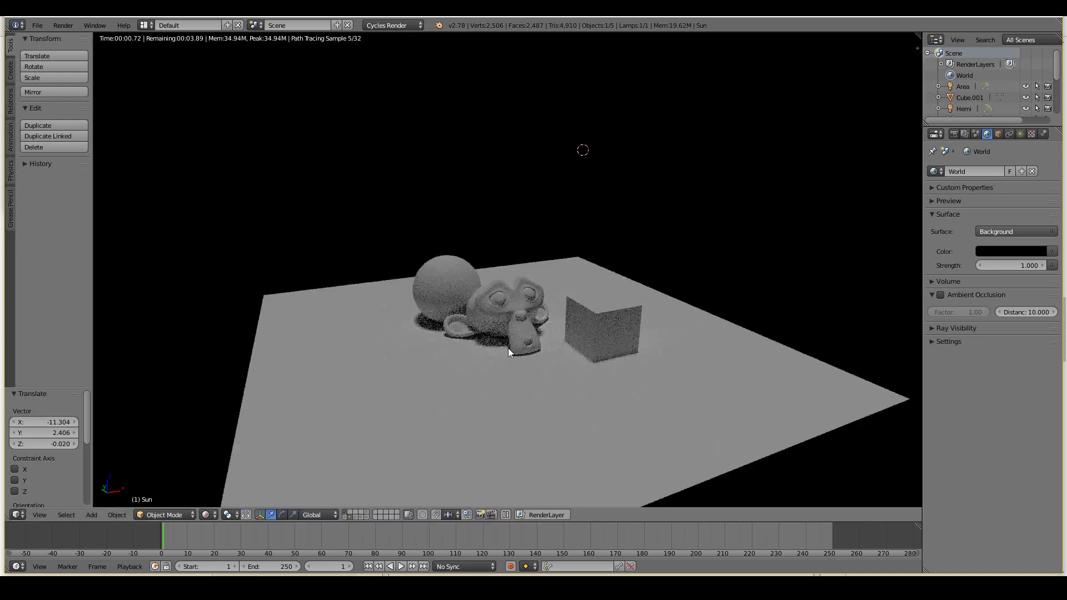
{"action": "scroll", "coordinate": [508, 348], "scroll_direction": "up", "scroll_amount": 2}
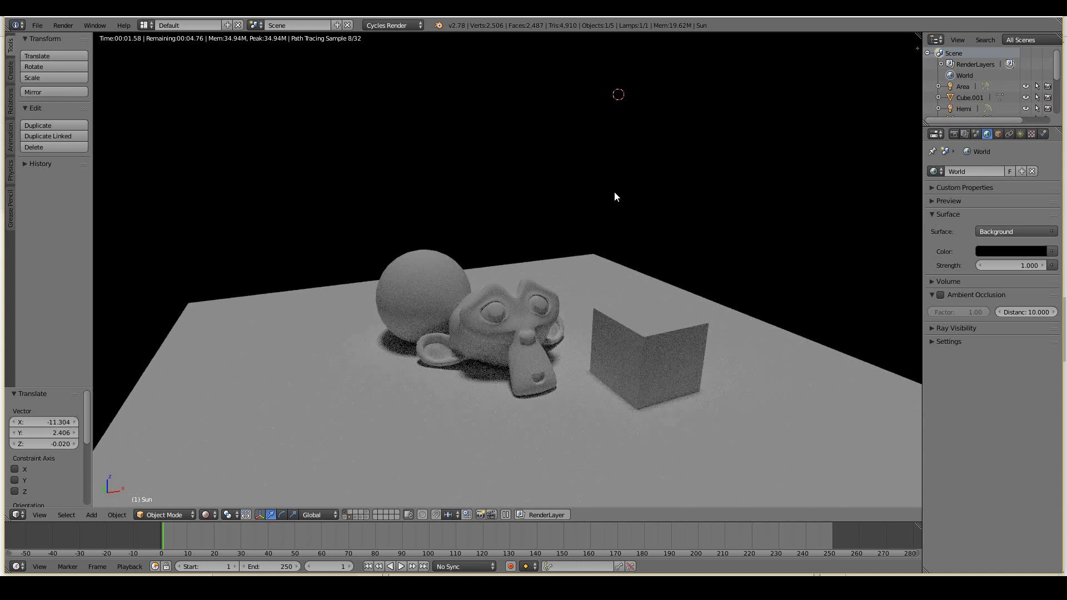
{"action": "key", "text": "g"}
{"action": "left_click", "coordinate": [355, 132]}
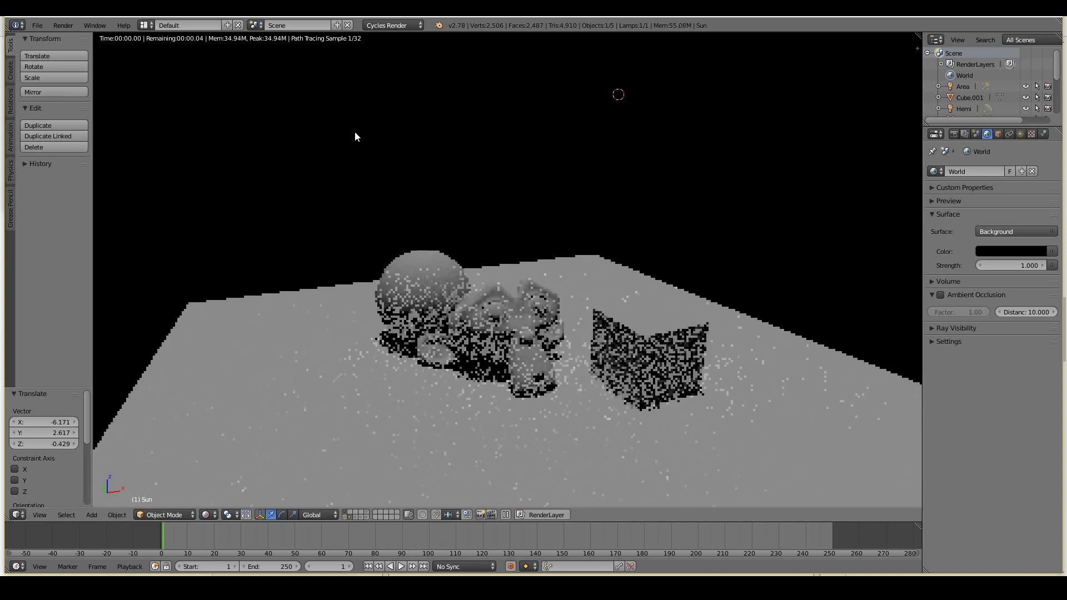
{"action": "key", "text": "g"}
{"action": "left_click", "coordinate": [661, 150]}
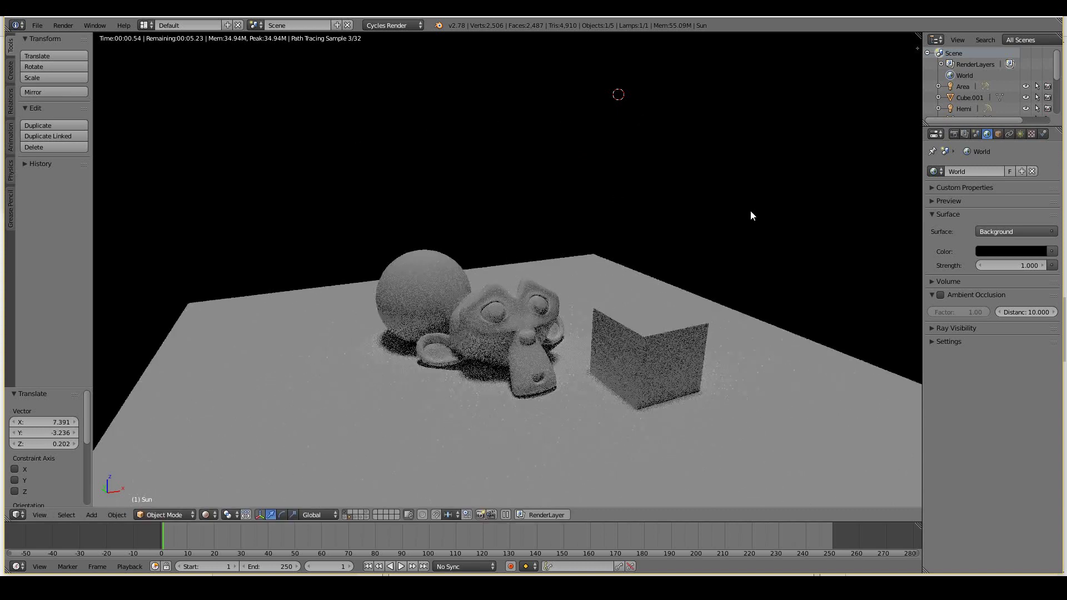
{"action": "key", "text": "g"}
{"action": "left_click", "coordinate": [353, 266]}
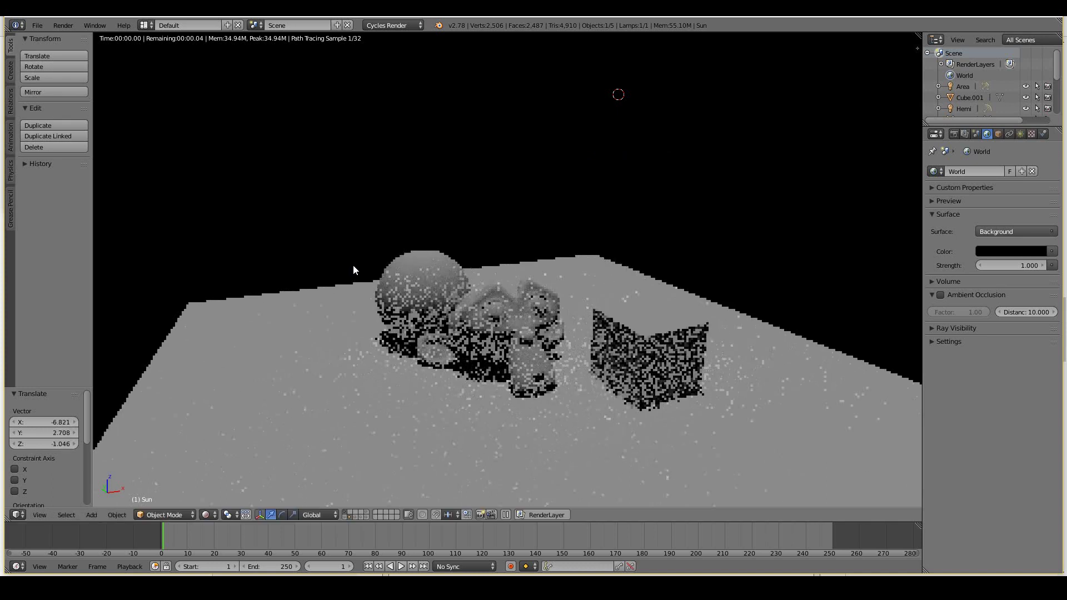
{"action": "key", "text": "r"}
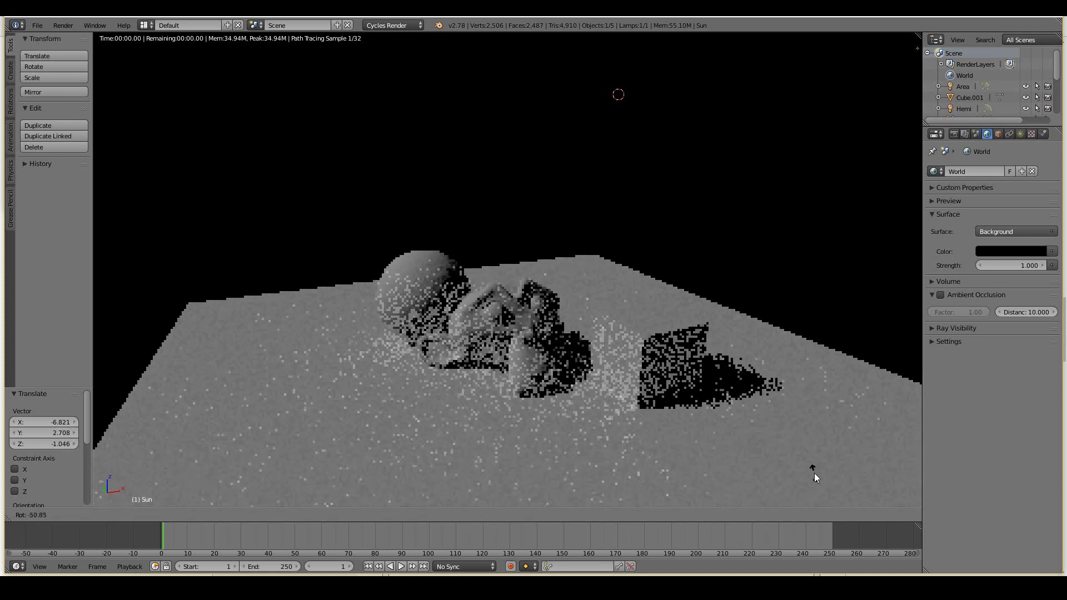
{"action": "left_click", "coordinate": [856, 88]}
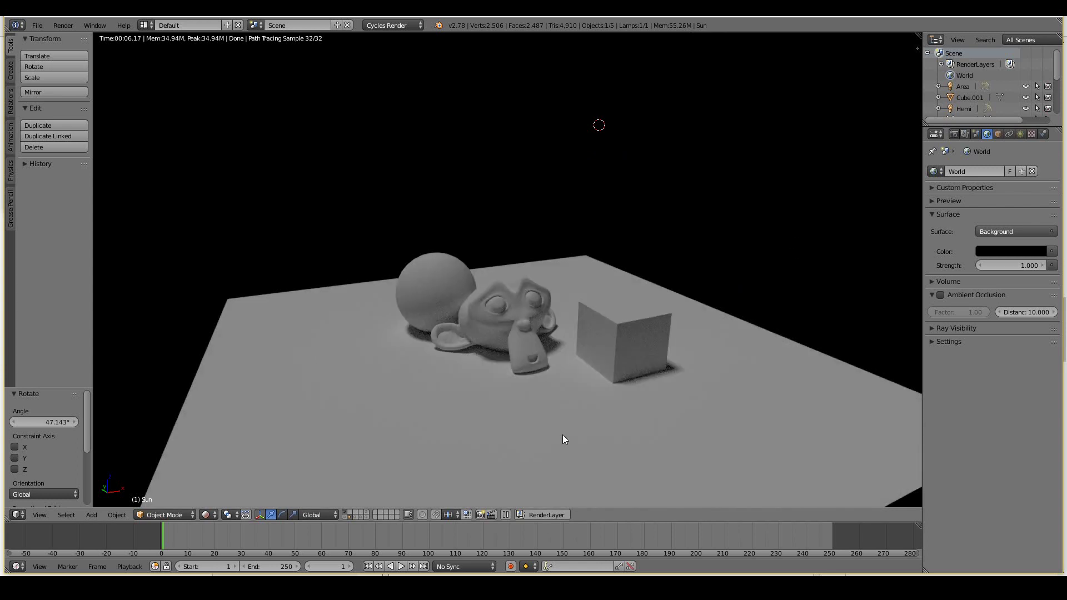
Hide the sun lamp's layer and move the spot lamp above Suzanne.
{"action": "key", "text": "shift+z"}
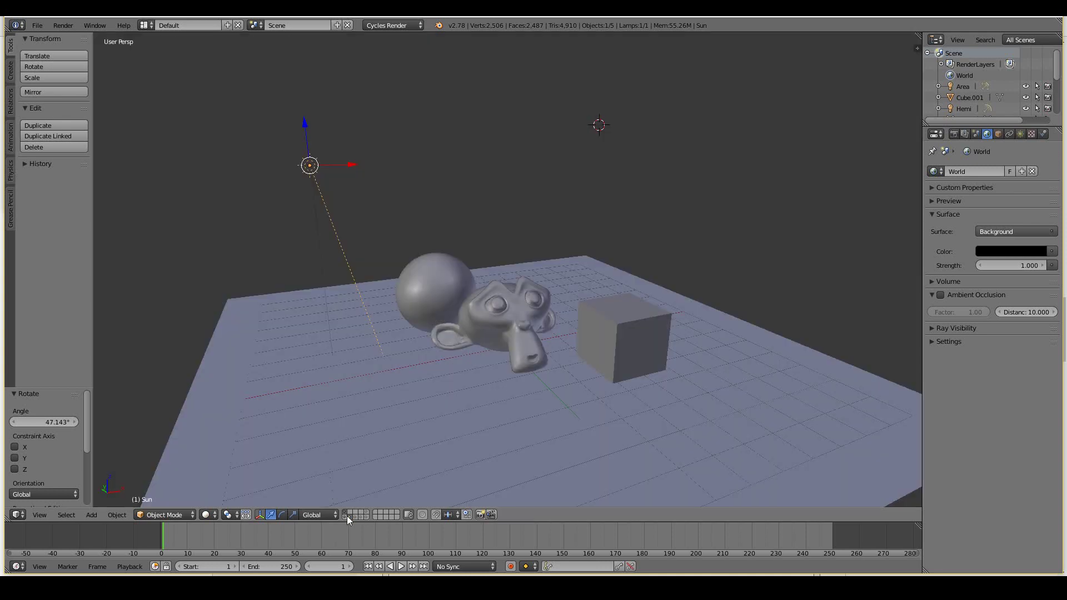
{"action": "left_click", "coordinate": [349, 516]}
{"action": "right_click", "coordinate": [417, 162]}
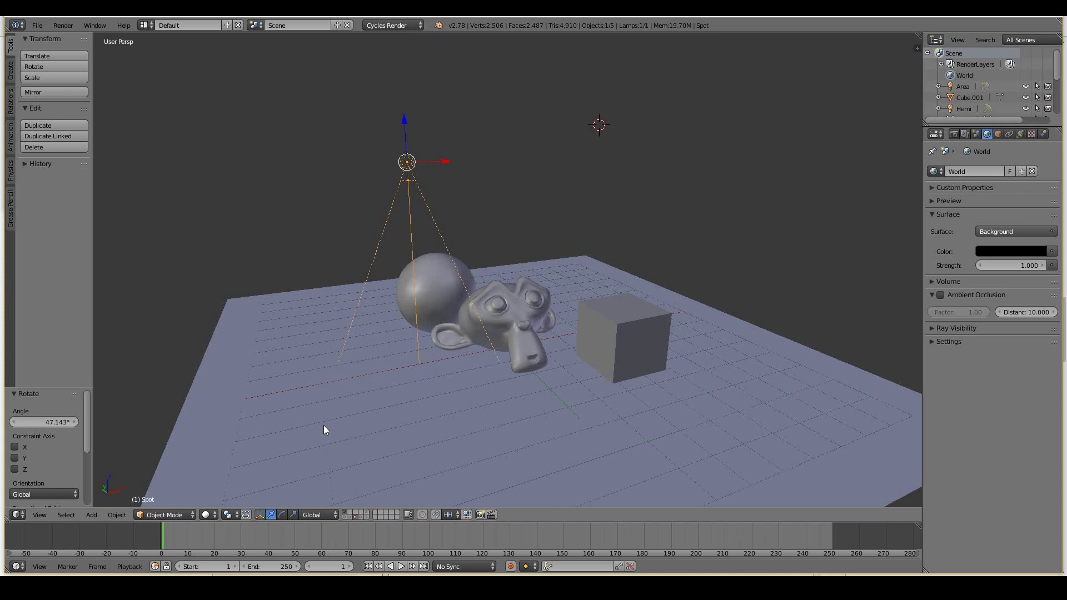
{"action": "key", "text": "g"}
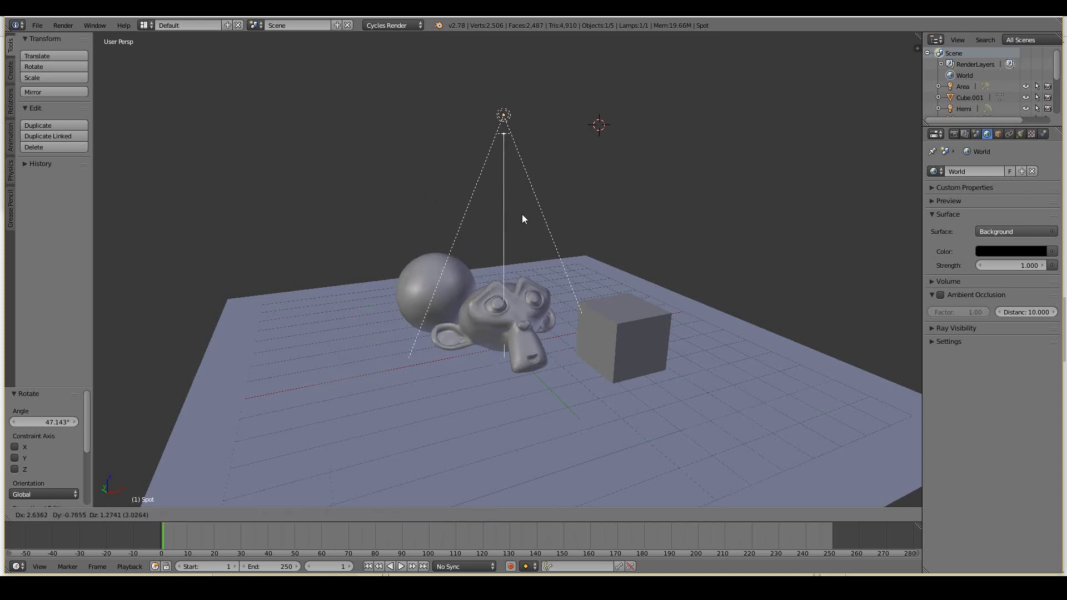
{"action": "left_click", "coordinate": [522, 214]}
{"action": "middle_click_drag", "start_coordinate": [522, 215], "coordinate": [542, 239]}
{"action": "key", "text": "g"}
{"action": "left_click", "coordinate": [529, 219]}
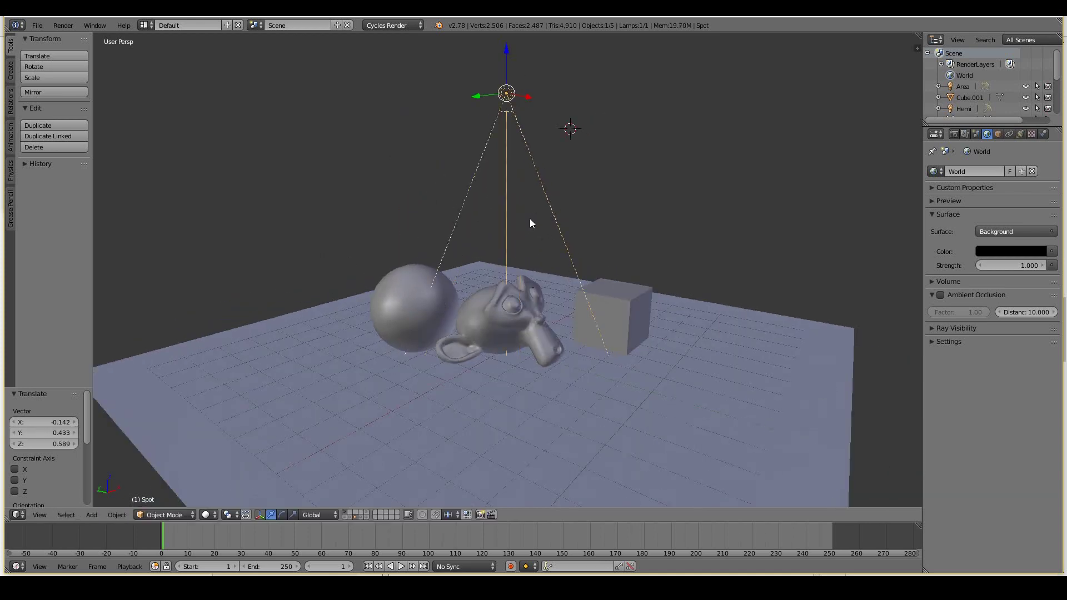
Preview the spot lamp's pool of light in Rendered shading, then return to Solid.
{"action": "mouse_move", "coordinate": [389, 422]}
{"action": "middle_mouse_down"}
{"action": "mouse_move", "coordinate": [440, 381]}
{"action": "mouse_move", "coordinate": [335, 432]}
{"action": "middle_mouse_up"}
{"action": "left_click", "coordinate": [208, 514]}
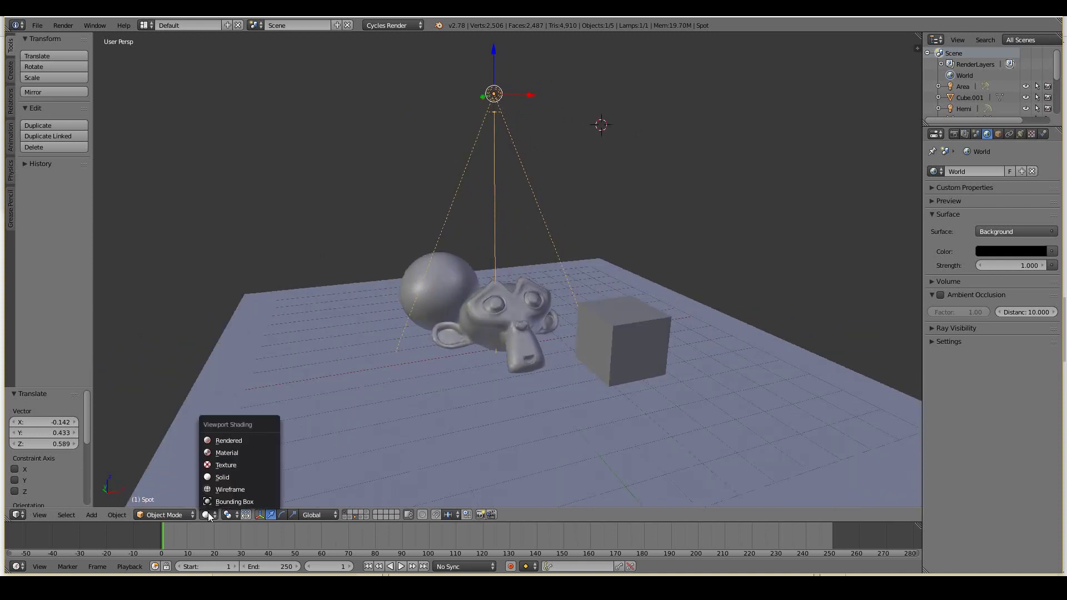
{"action": "left_click", "coordinate": [226, 440]}
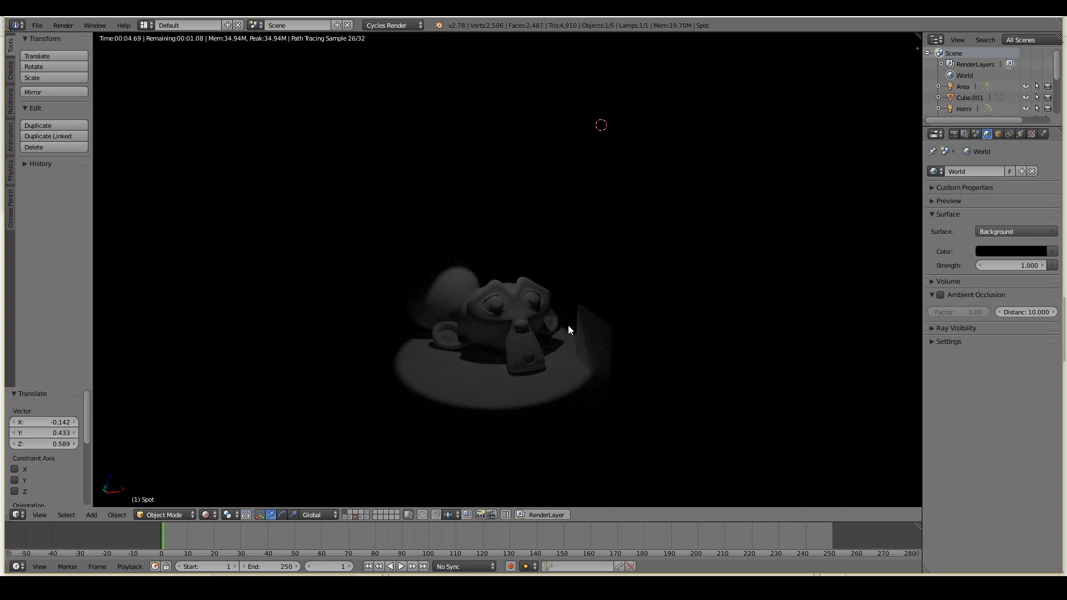
{"action": "key", "text": "shift+z"}
Move the area lamp above the sphere to X -2.352, Y 1.372, Z 1.612.
{"action": "right_click", "coordinate": [511, 201]}
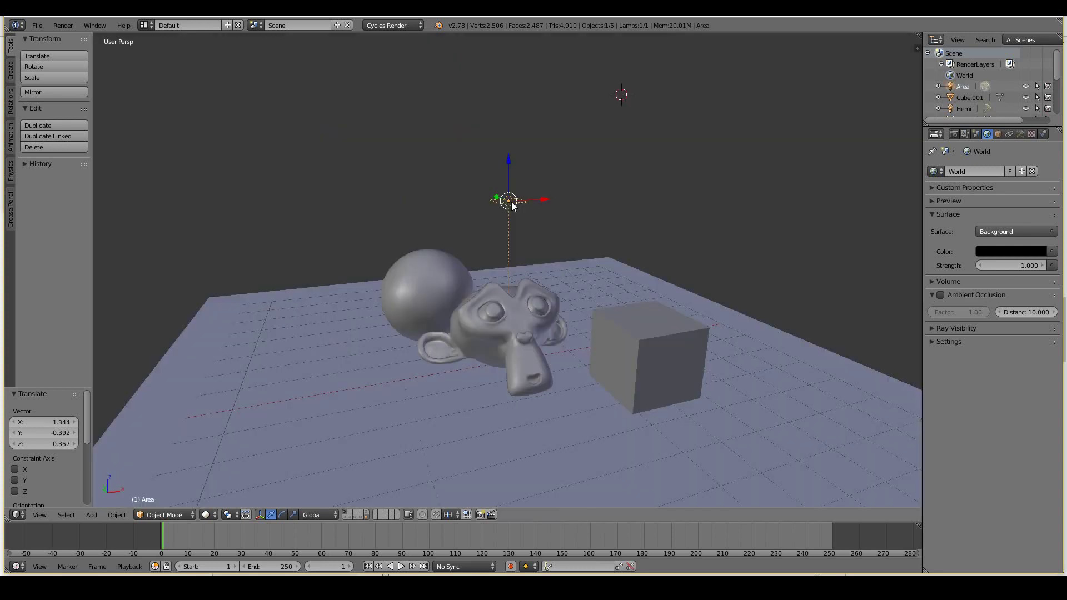
{"action": "key", "text": "g"}
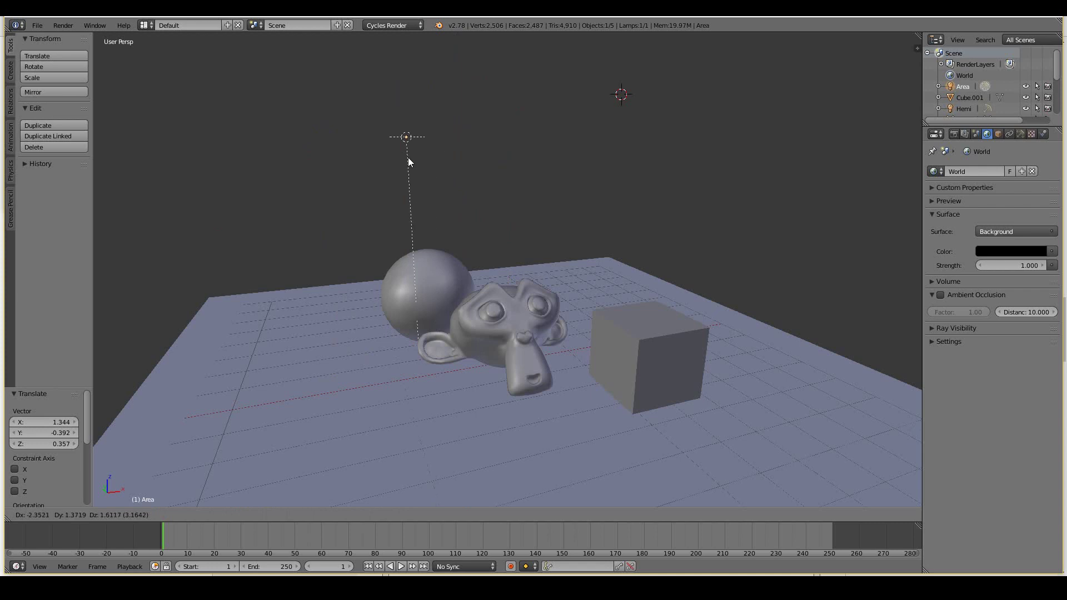
{"action": "left_click", "coordinate": [407, 158]}
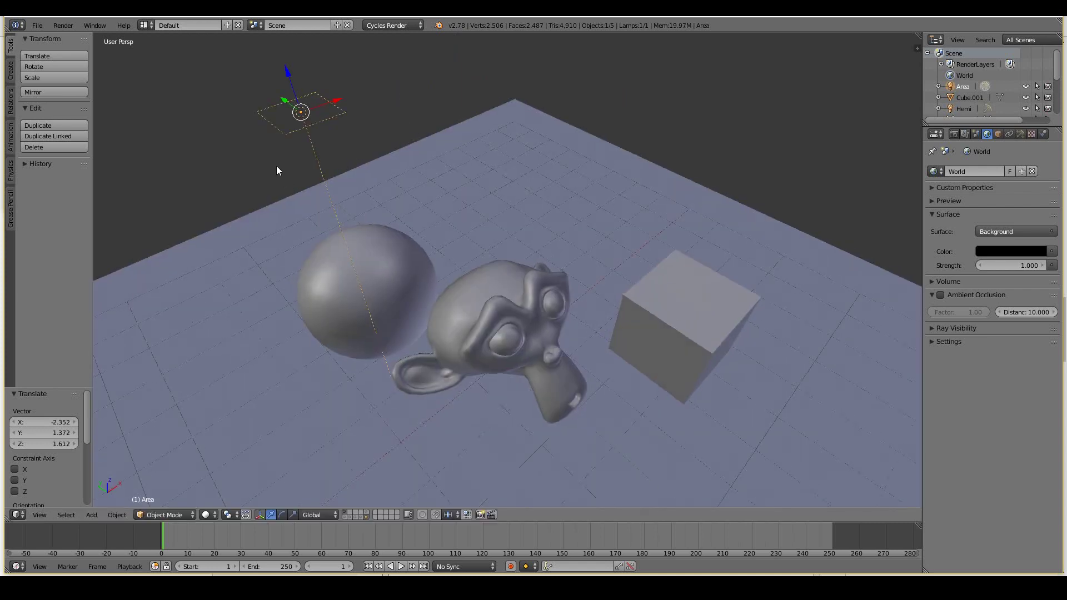
{"action": "middle_click_drag", "start_coordinate": [267, 158], "coordinate": [314, 175]}
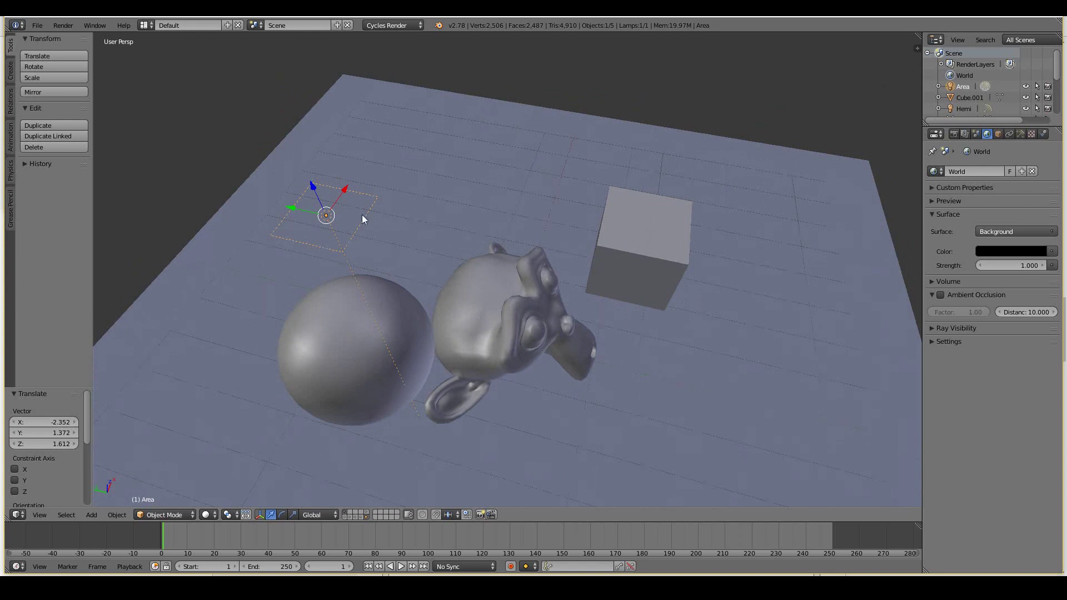
Set the area lamp's shape to Rectangle and enlarge its X and Y sizes.
{"action": "middle_click_drag", "start_coordinate": [316, 185], "coordinate": [339, 202]}
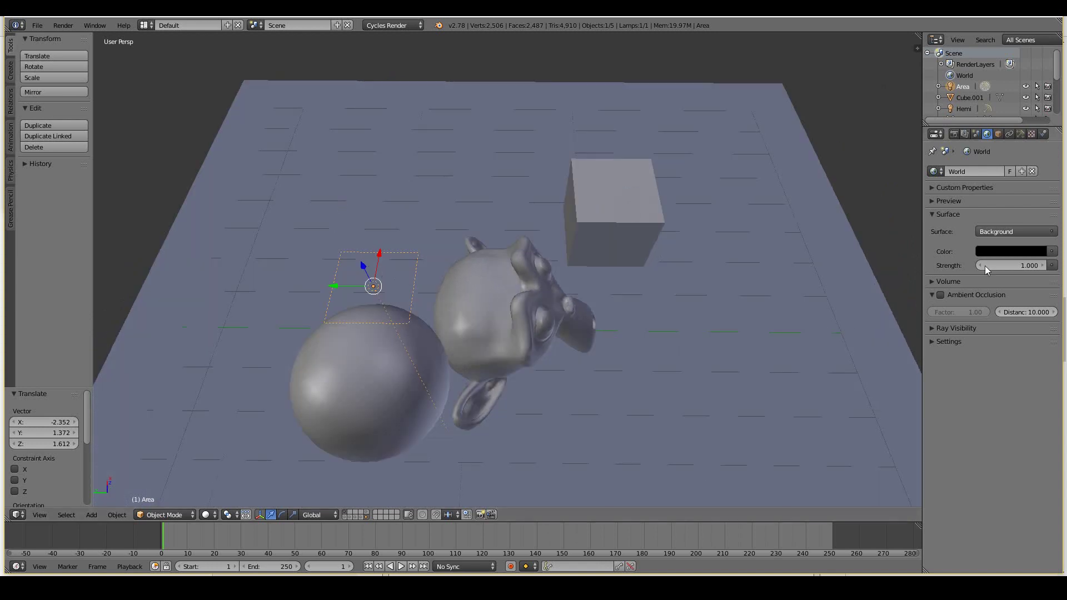
{"action": "left_click", "coordinate": [1020, 135]}
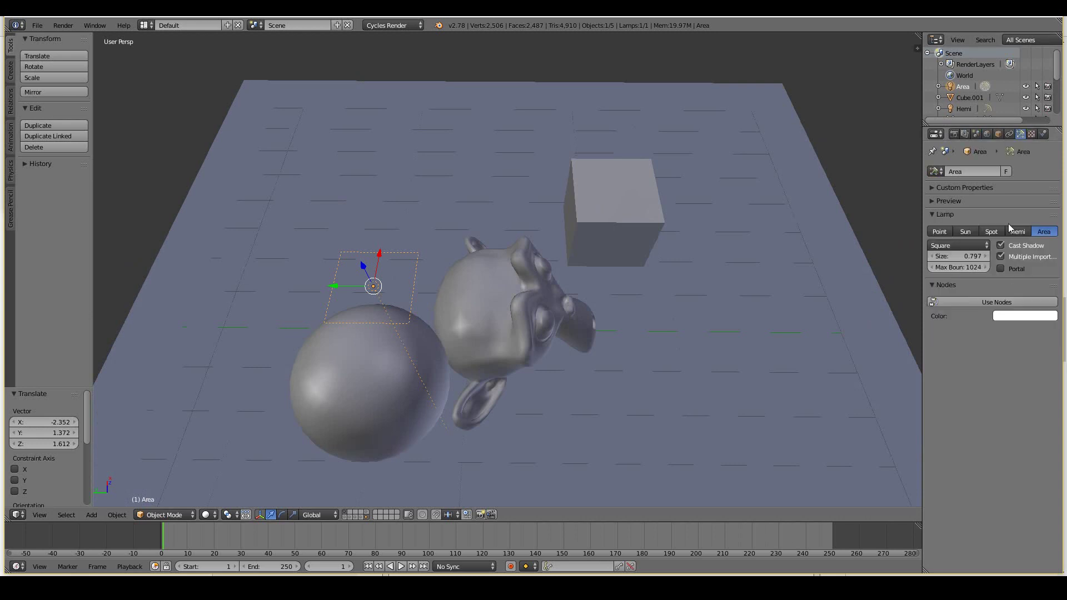
{"action": "left_click", "coordinate": [968, 246]}
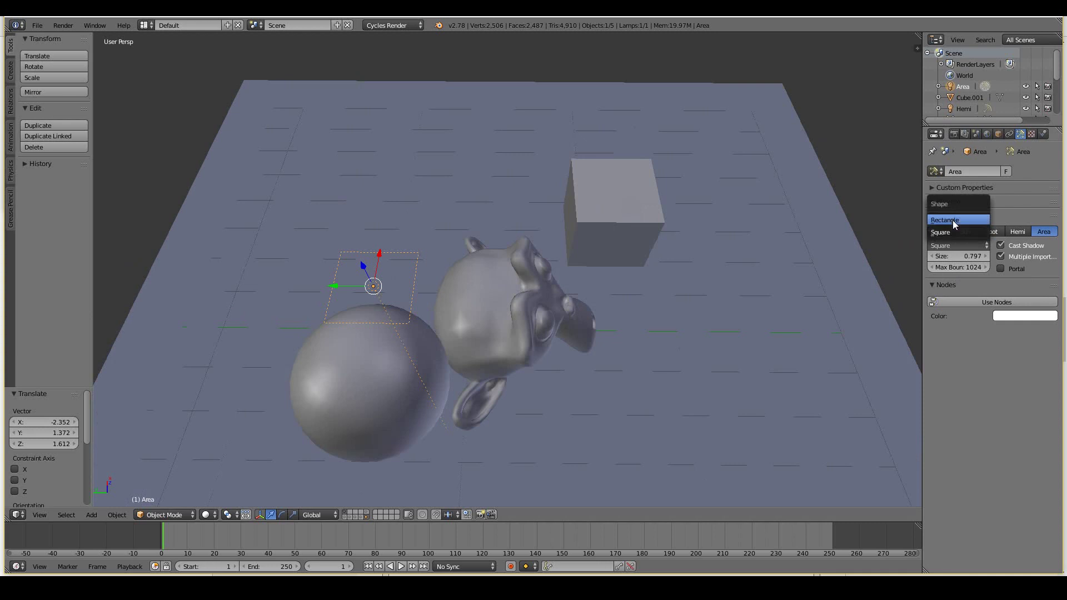
{"action": "left_click", "coordinate": [955, 220]}
{"action": "left_click_drag", "start_coordinate": [961, 258], "coordinate": [998, 267]}
{"action": "left_click", "coordinate": [1000, 256]}
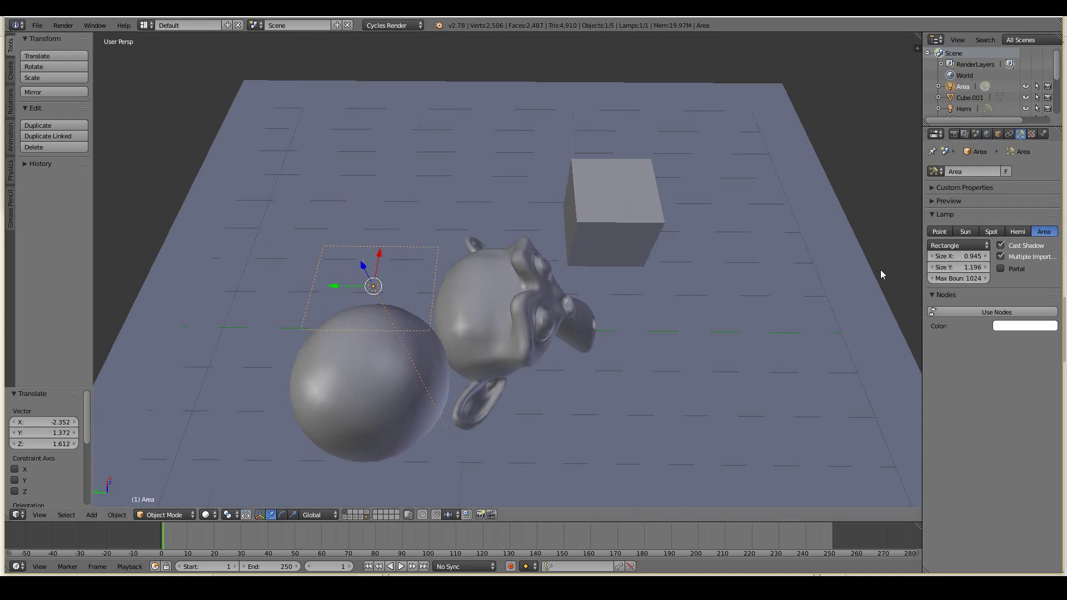
Set the area lamp back to a 0.945 Square and preview it in Rendered shading.
{"action": "left_click", "coordinate": [938, 248]}
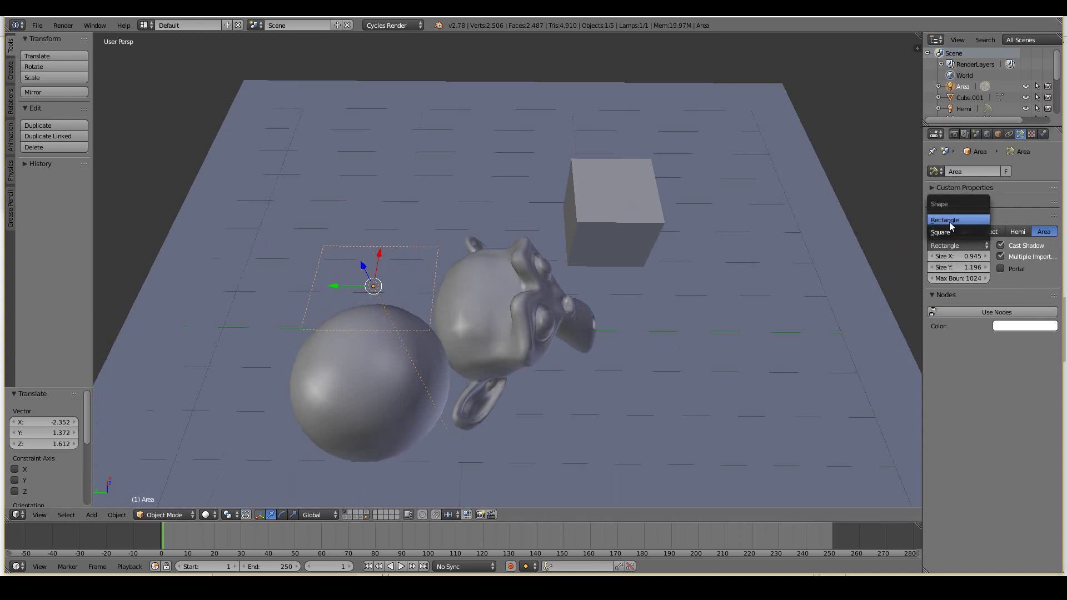
{"action": "left_click", "coordinate": [952, 222]}
{"action": "middle_click_drag", "start_coordinate": [611, 269], "coordinate": [500, 277]}
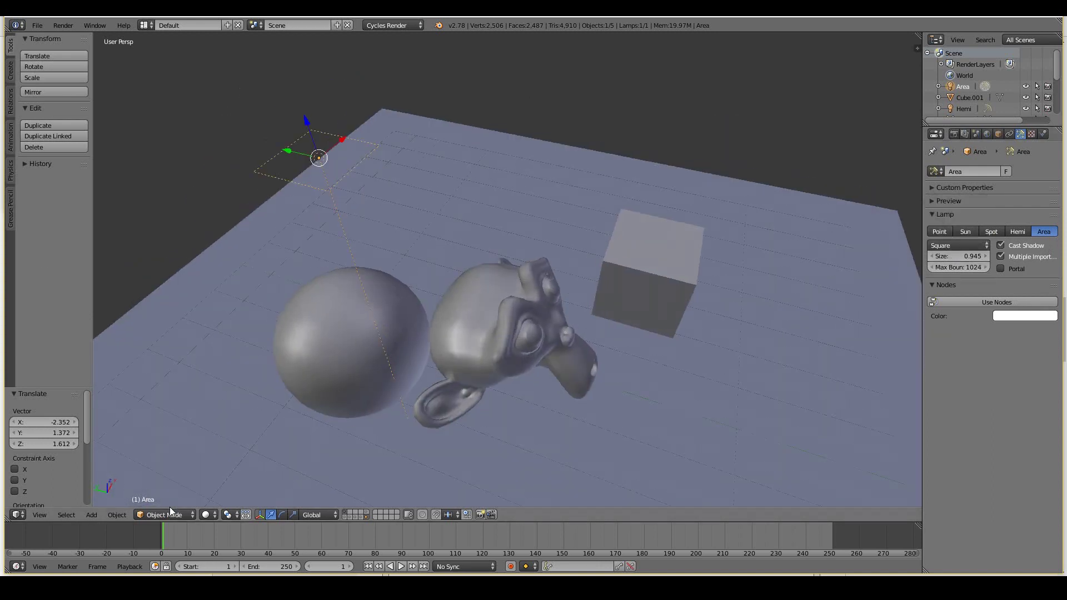
{"action": "left_click", "coordinate": [208, 514]}
{"action": "left_click", "coordinate": [215, 440]}
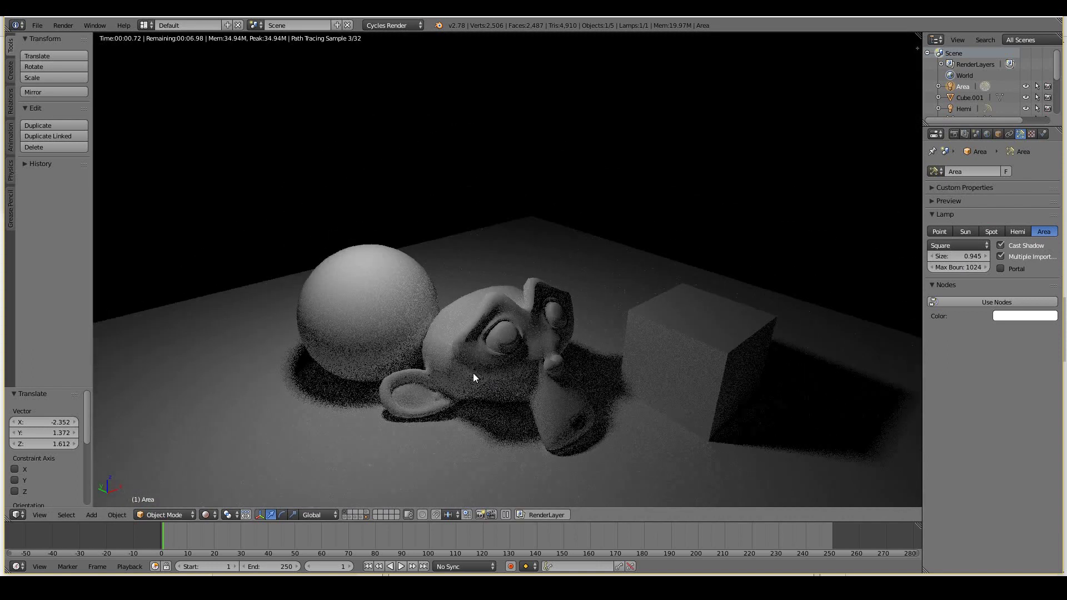
Inspect the area lamp's soft shadows in the rendered view, then return to Solid shading.
{"action": "middle_click_drag", "start_coordinate": [473, 377], "coordinate": [464, 374]}
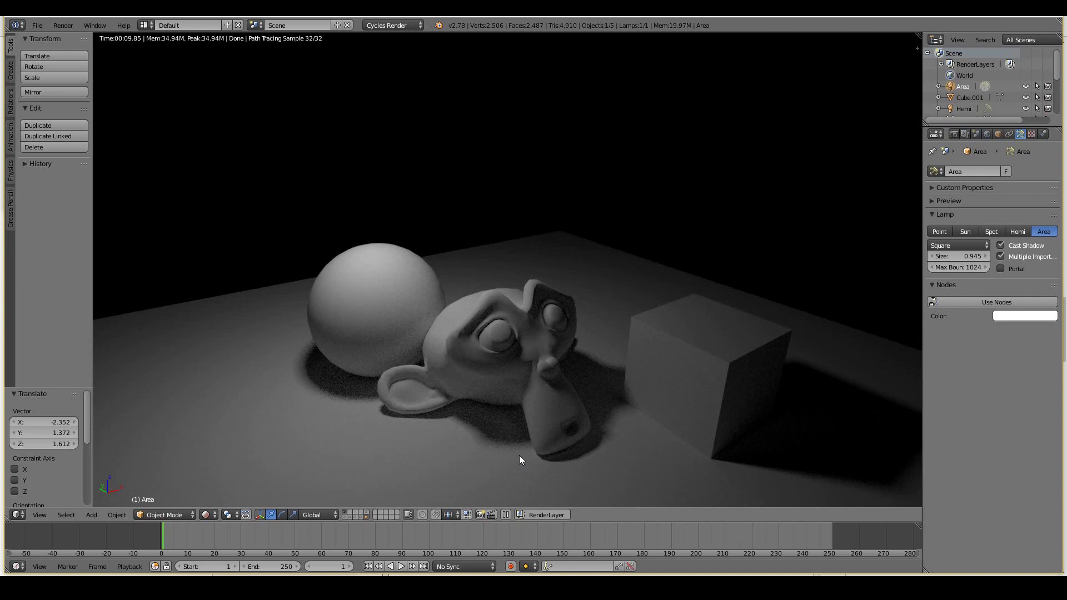
{"action": "key", "text": "shift+z"}
{"action": "scroll", "coordinate": [354, 213], "scroll_direction": "down", "scroll_amount": 3}
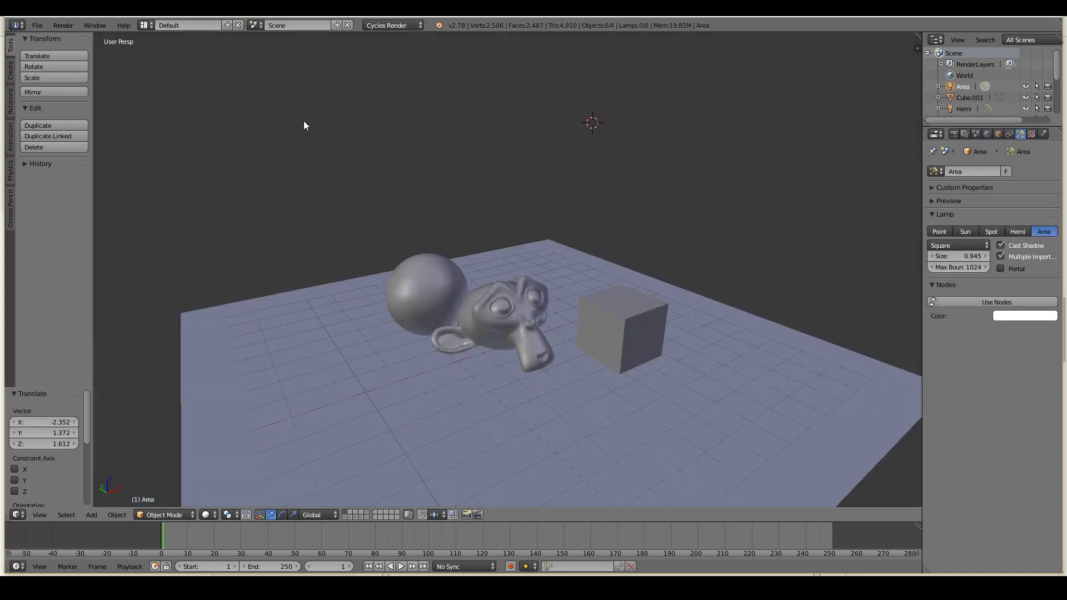
{"action": "key", "text": "shift+a"}
Reveal the extra plane's layer and move that plane high above the models.
{"action": "mouse_move", "coordinate": [305, 174]}
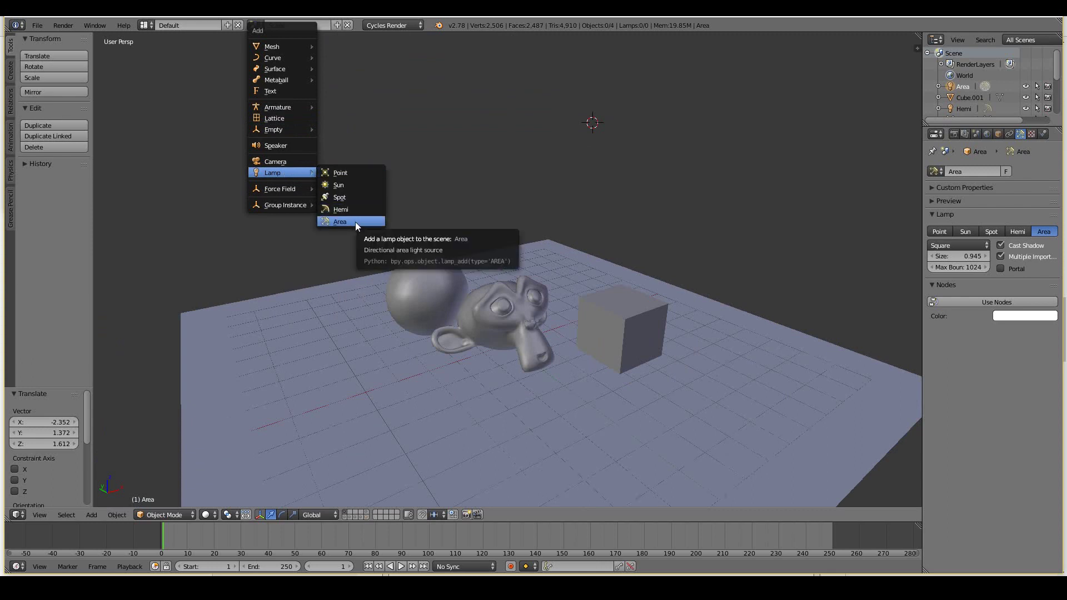
{"action": "key", "text": "Escape"}
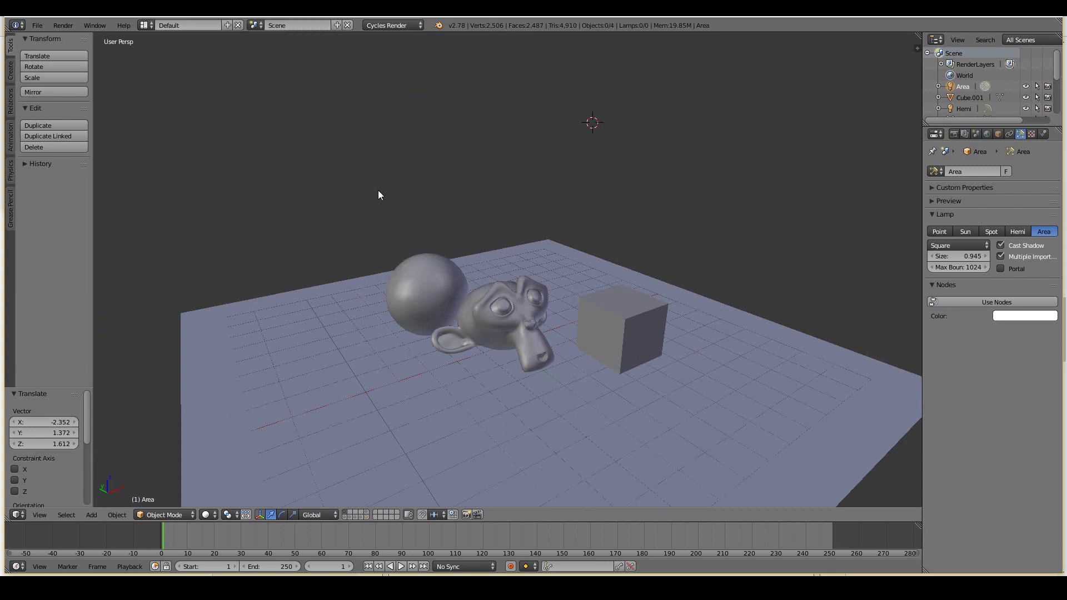
{"action": "left_click", "coordinate": [365, 514], "text": "shift"}
{"action": "middle_click_drag", "start_coordinate": [448, 153], "coordinate": [468, 106]}
{"action": "right_click", "coordinate": [468, 106]}
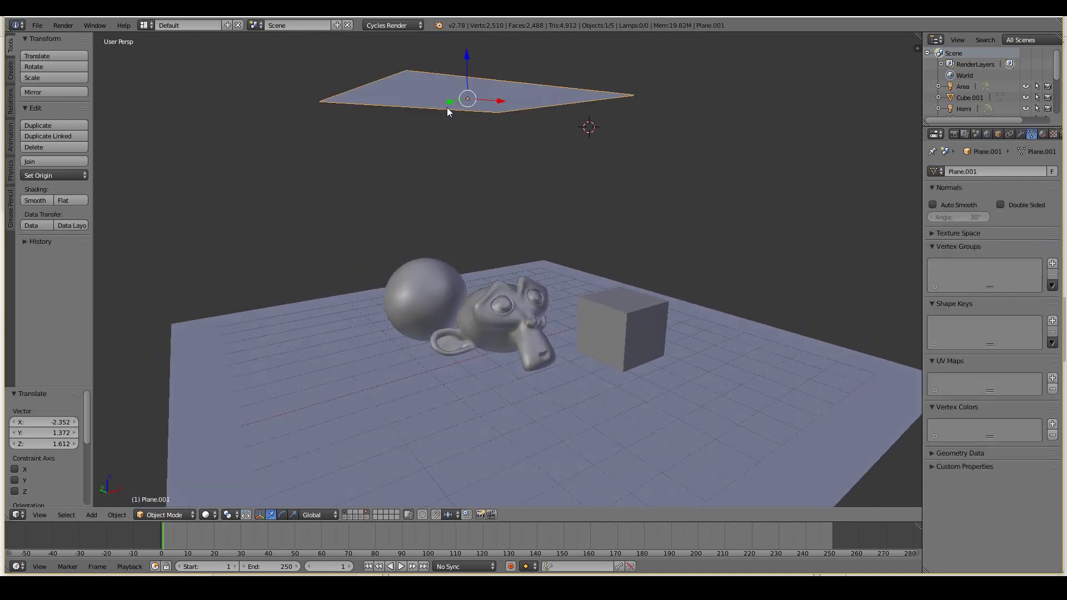
{"action": "key", "text": "g"}
{"action": "left_click", "coordinate": [563, 165]}
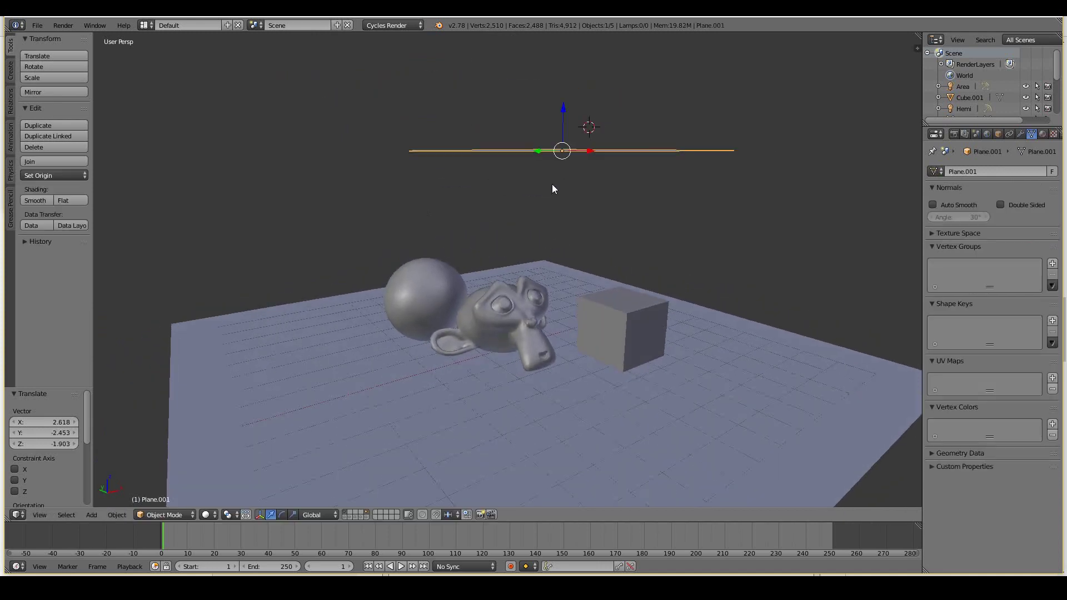
{"action": "middle_click_drag", "start_coordinate": [553, 188], "coordinate": [561, 168]}
{"action": "key", "text": "g"}
{"action": "left_click", "coordinate": [546, 148]}
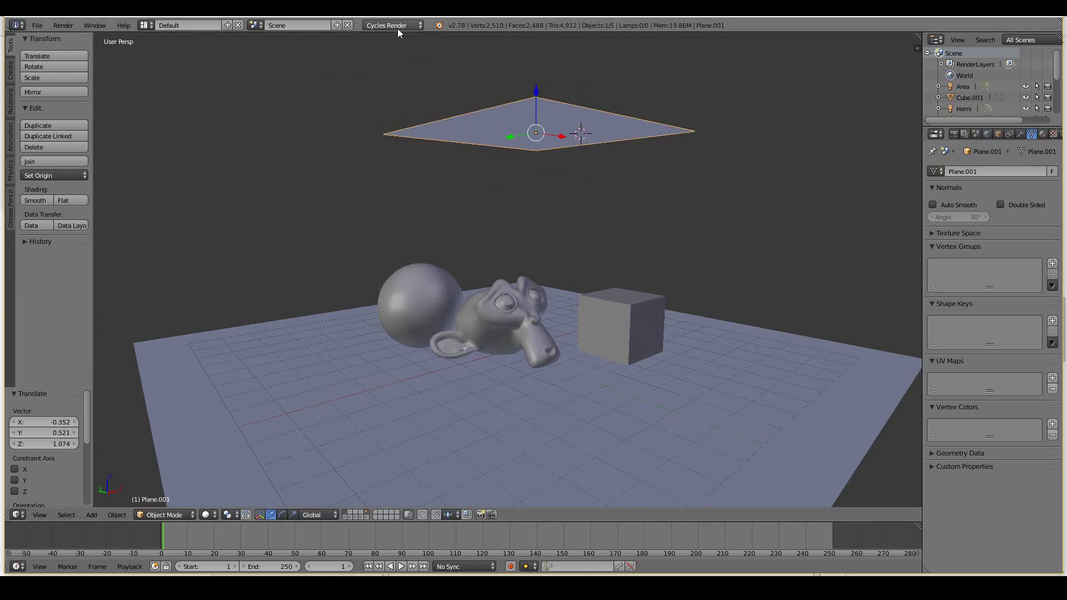
Give the plane a new material with an Emission surface shader.
{"action": "left_click", "coordinate": [1043, 135]}
{"action": "left_click", "coordinate": [980, 207]}
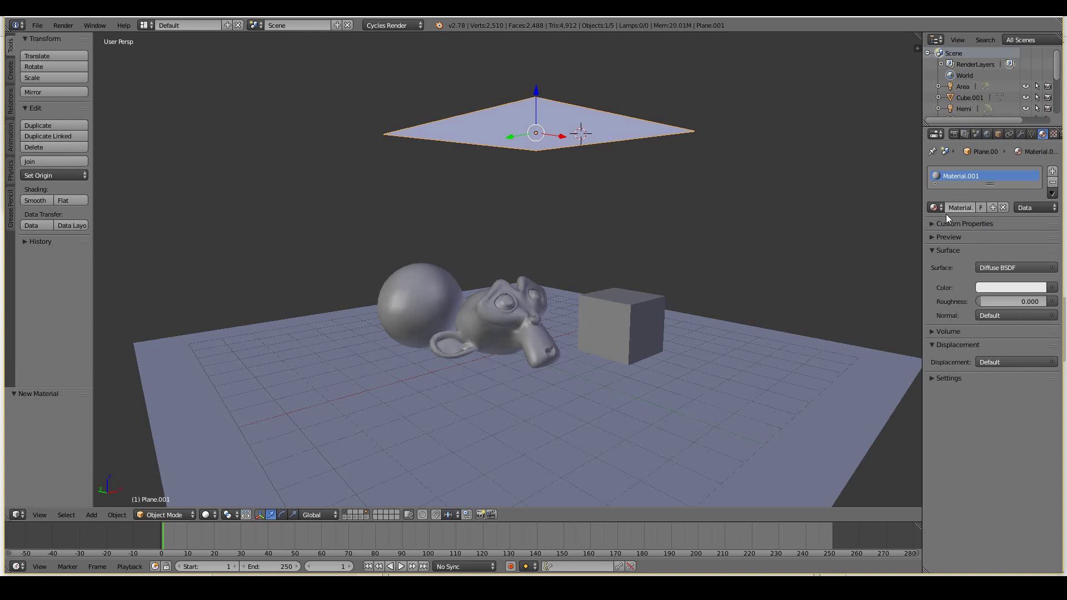
{"action": "left_click", "coordinate": [992, 269]}
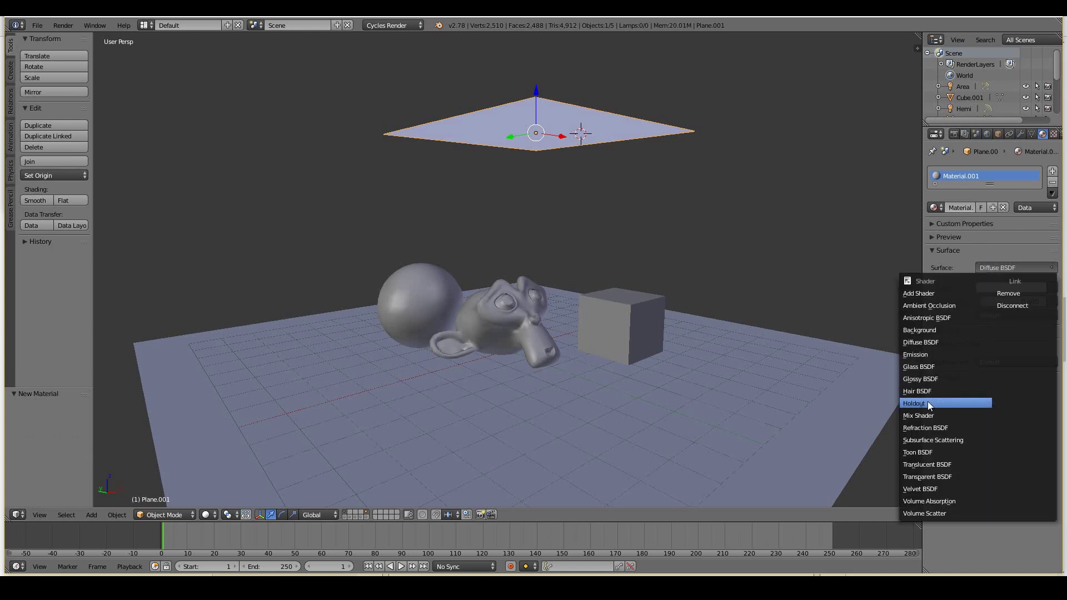
{"action": "left_click", "coordinate": [915, 355]}
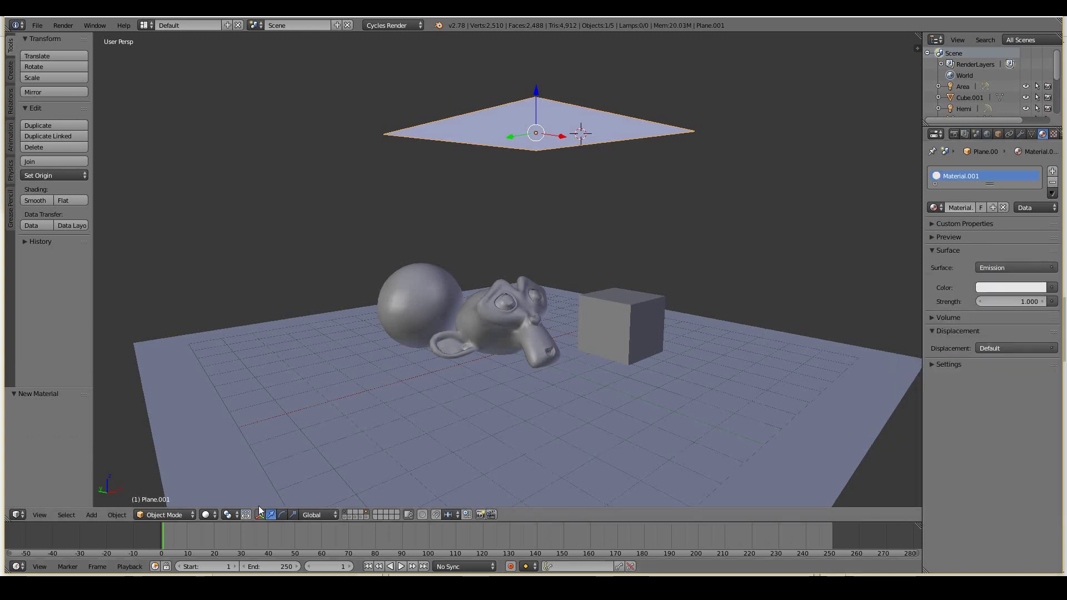
{"action": "left_click", "coordinate": [216, 514]}
Preview the emission-plane lighting in Rendered shading, then enable the hidden lamp's layer.
{"action": "left_click", "coordinate": [218, 440]}
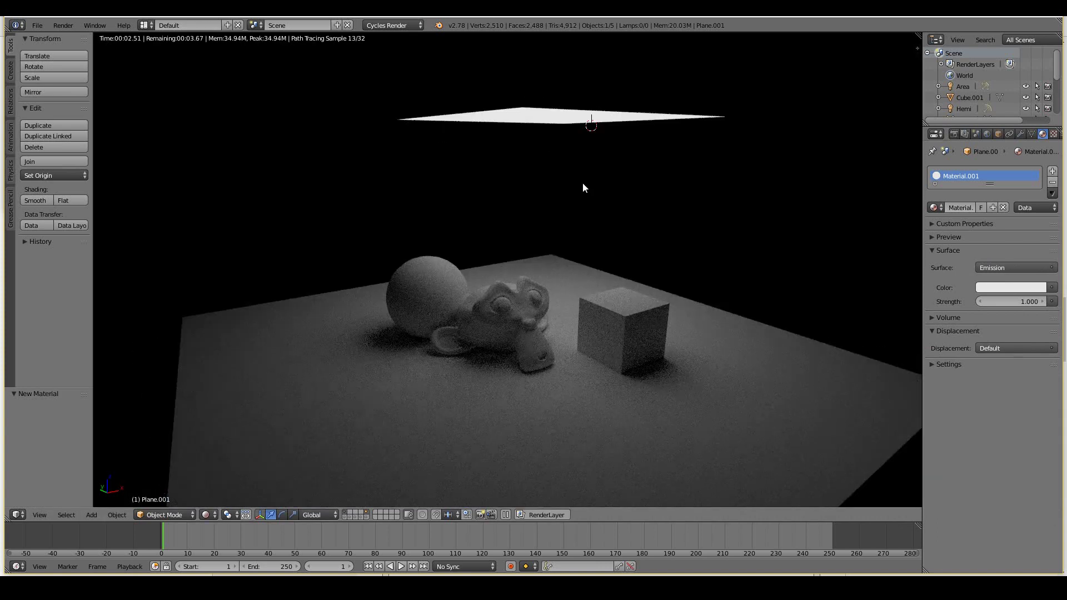
{"action": "middle_click_drag", "start_coordinate": [582, 182], "coordinate": [688, 288]}
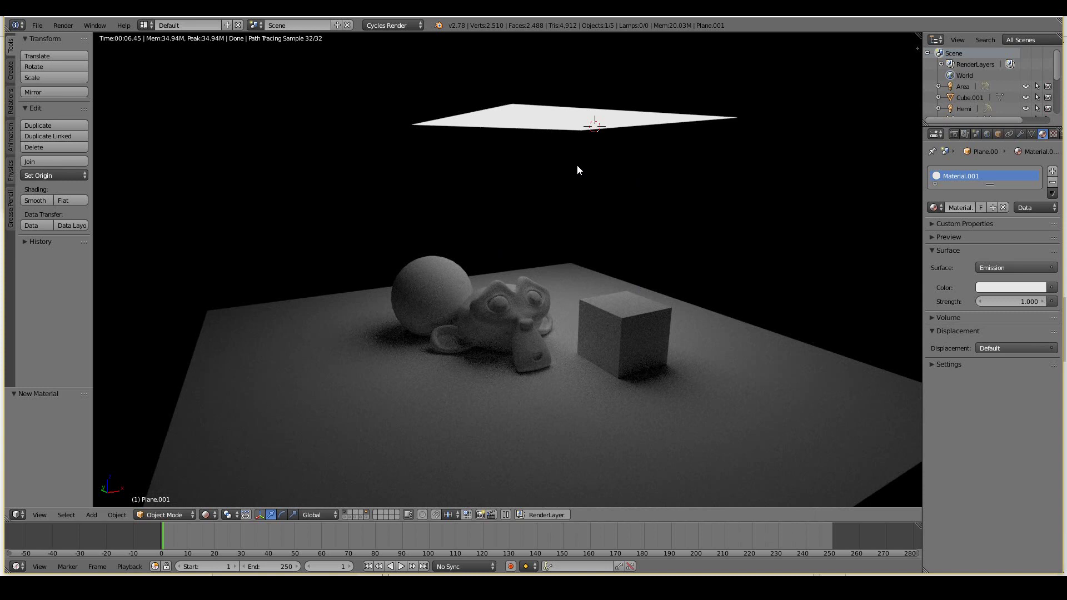
{"action": "middle_click_drag", "start_coordinate": [577, 169], "coordinate": [541, 298]}
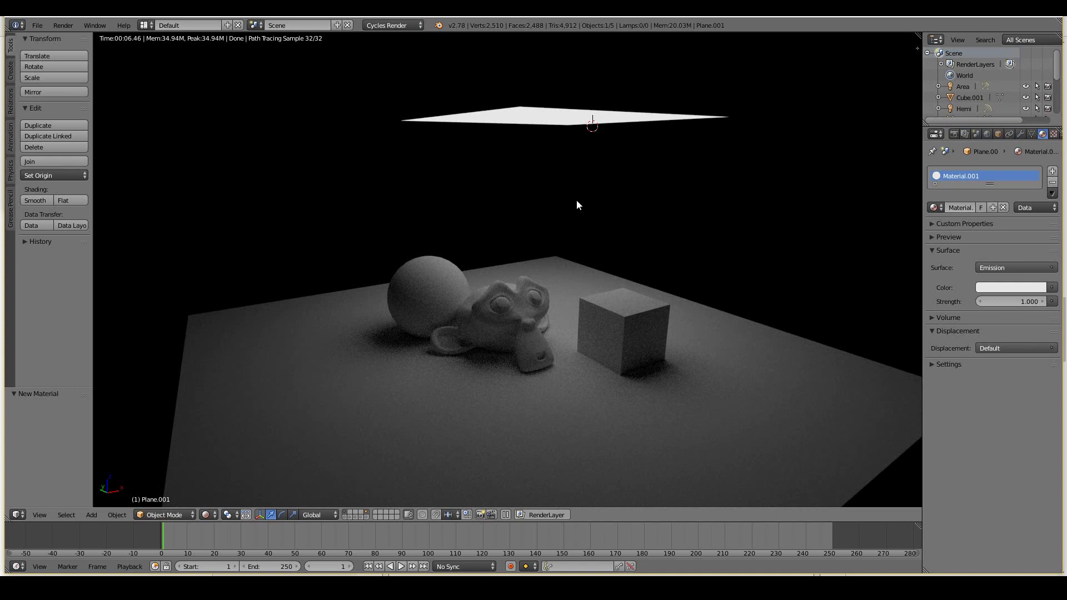
{"action": "middle_click_drag", "start_coordinate": [558, 215], "coordinate": [565, 216]}
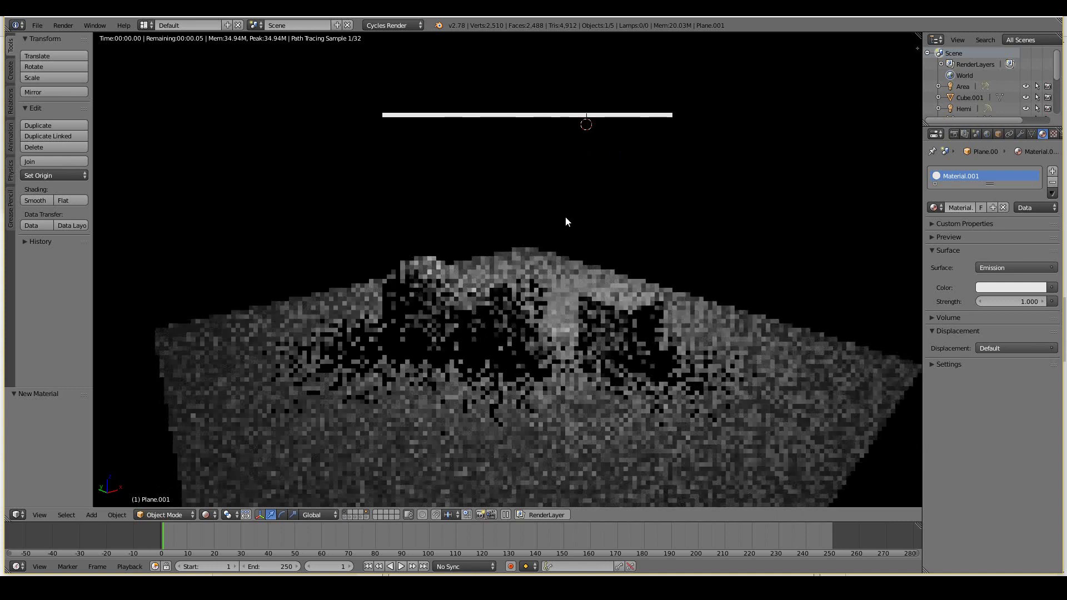
{"action": "left_click", "coordinate": [215, 511]}
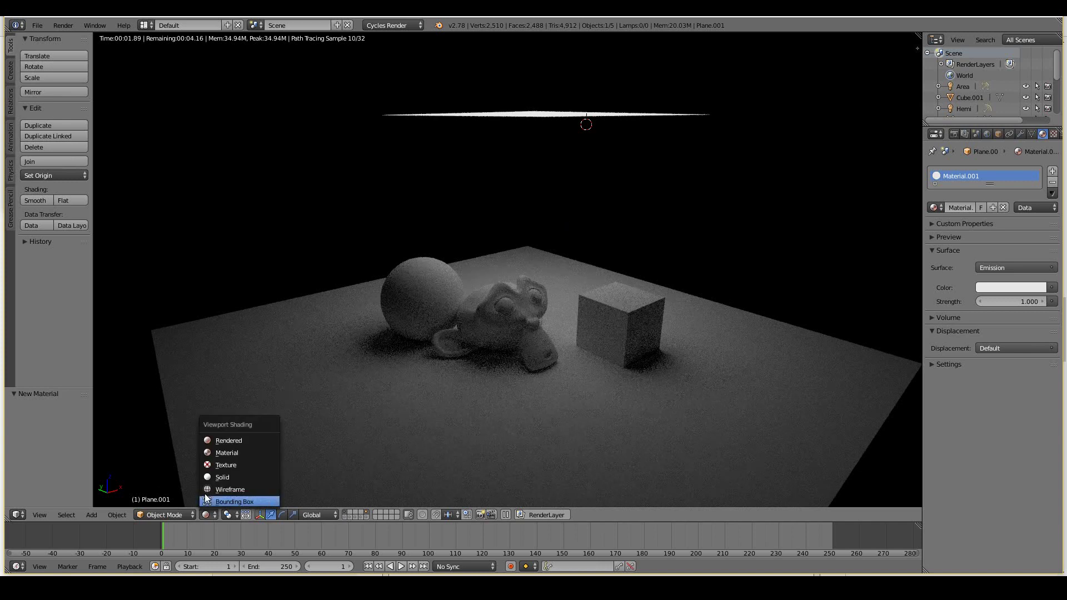
{"action": "left_click", "coordinate": [344, 517], "text": "shift"}
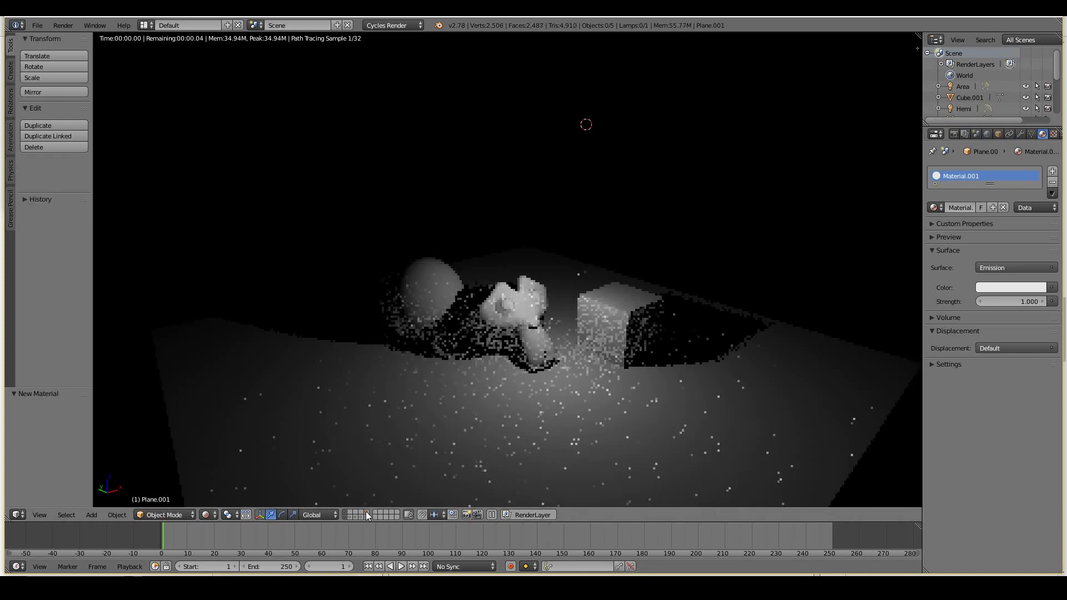
Show the Point lamp's layer with the objects' layer, orbit around them, and preview rendered.
{"action": "key", "text": "shift+z"}
{"action": "key", "text": "alt+1"}
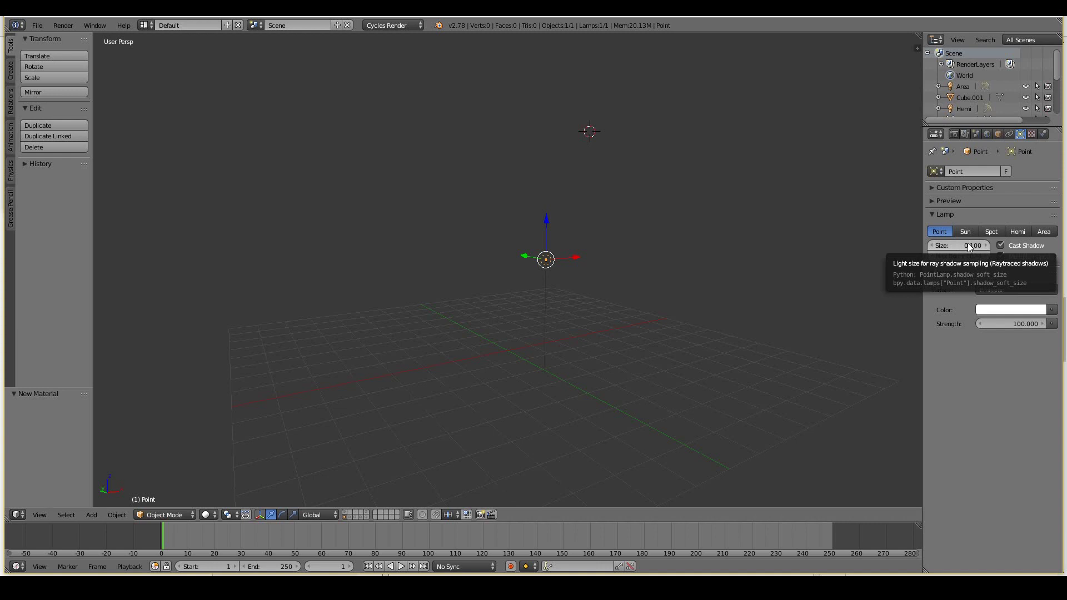
{"action": "left_click", "coordinate": [347, 515]}
{"action": "scroll", "coordinate": [425, 348], "scroll_direction": "up", "scroll_amount": 2}
{"action": "middle_click_drag", "start_coordinate": [425, 347], "coordinate": [484, 349]}
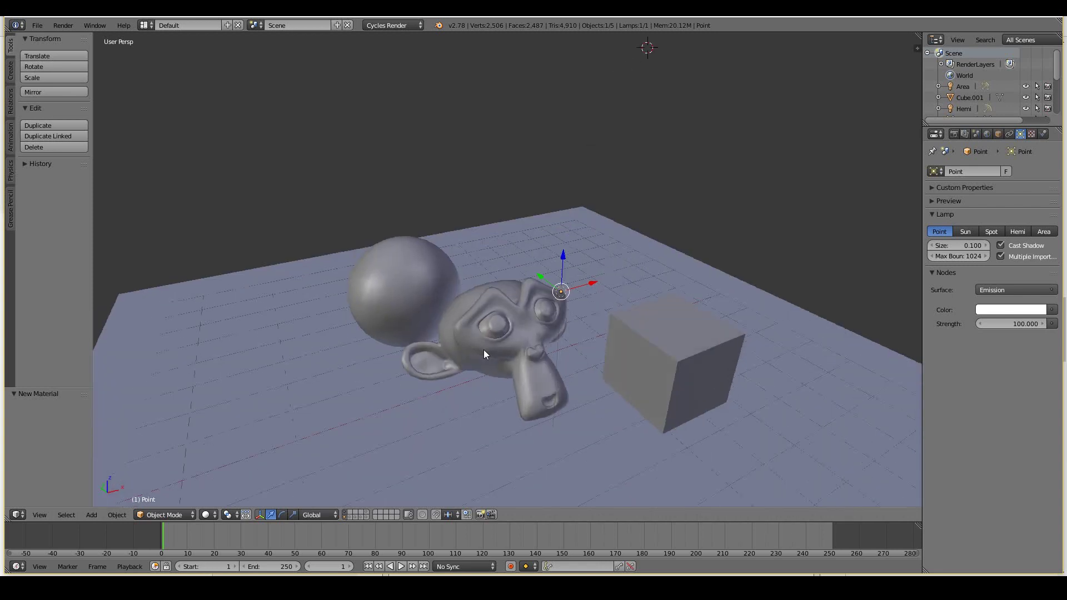
{"action": "left_click", "coordinate": [214, 513]}
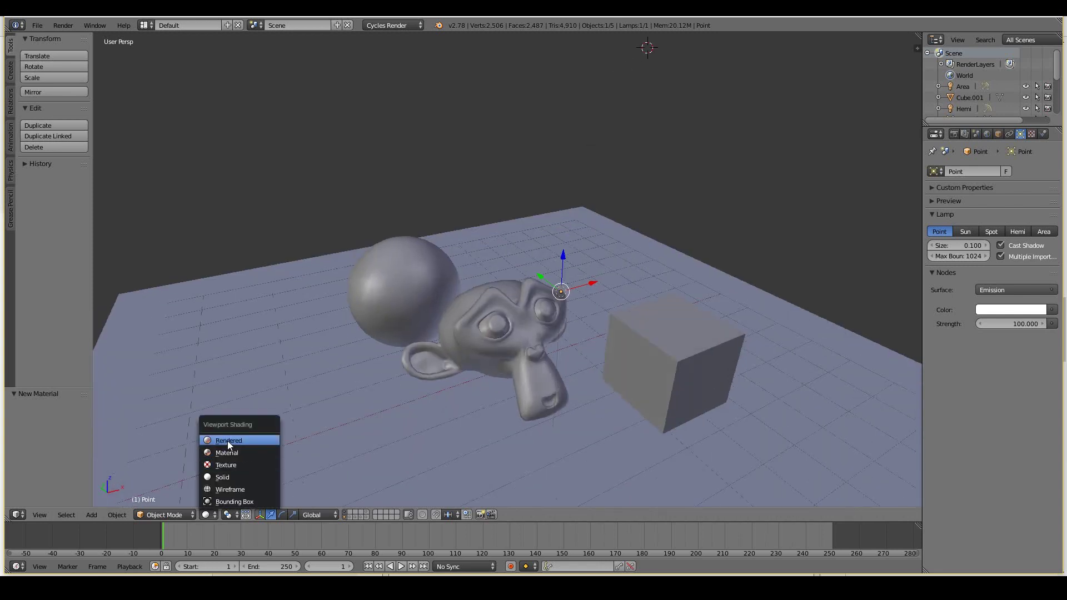
{"action": "left_click", "coordinate": [228, 441]}
Try Point lamp sizes 0.5 and 2, then settle on 0.01 for sharp shadows.
{"action": "left_click", "coordinate": [961, 247]}
{"action": "type", "text": "0.5"}
{"action": "key", "text": "Return"}
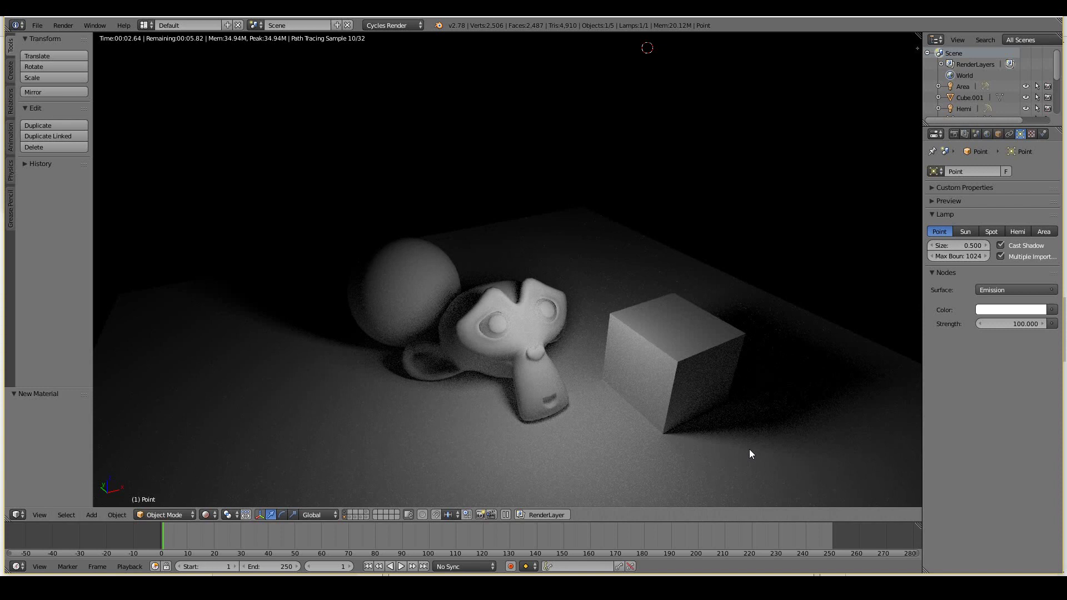
{"action": "middle_click_drag", "start_coordinate": [748, 449], "coordinate": [759, 418]}
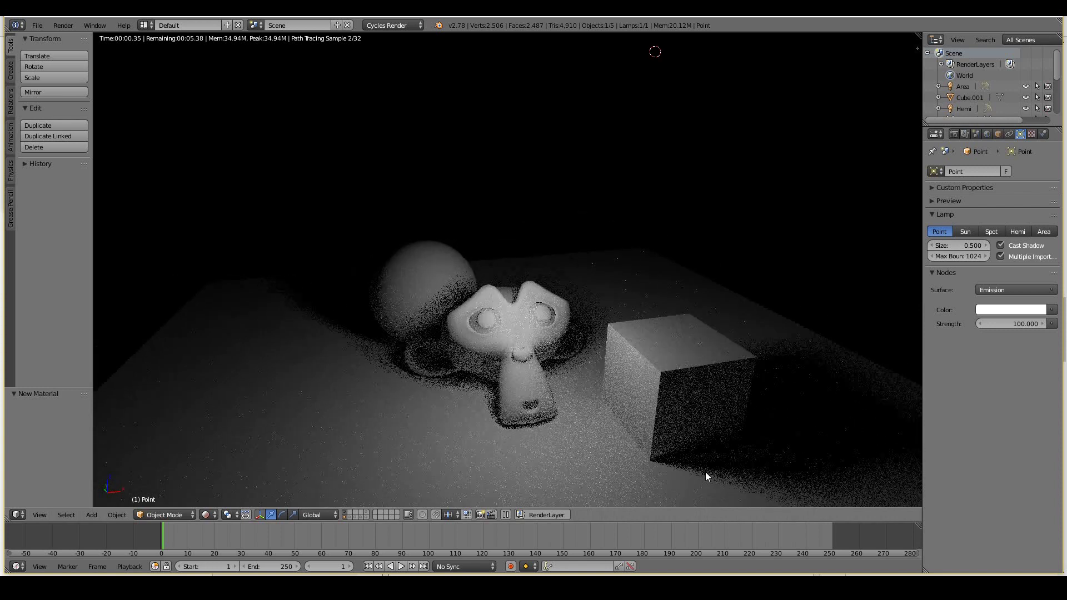
{"action": "left_click", "coordinate": [971, 246]}
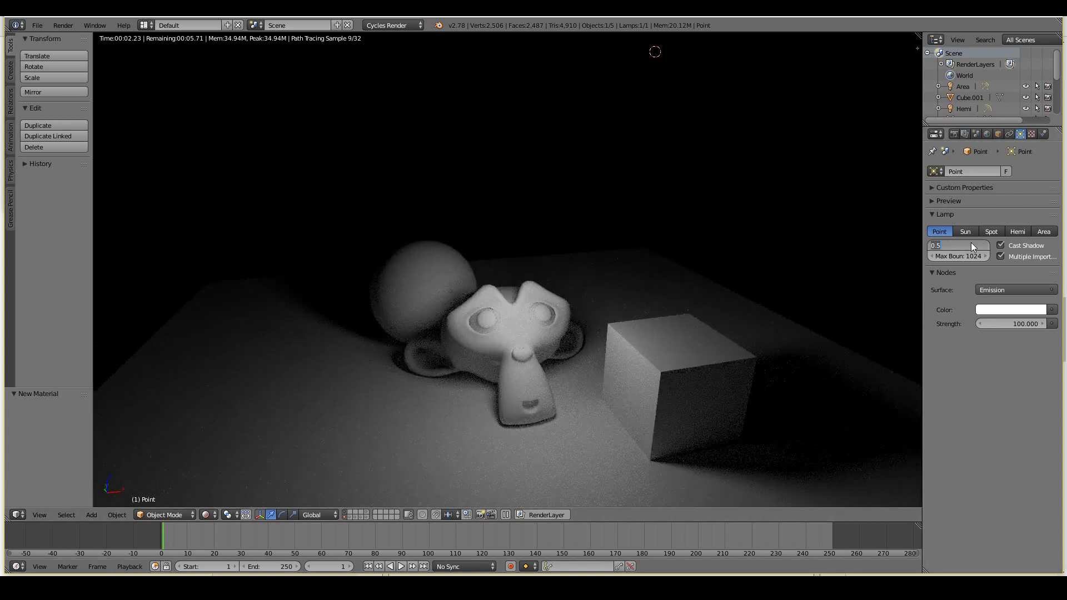
{"action": "type", "text": "2"}
{"action": "key", "text": "Return"}
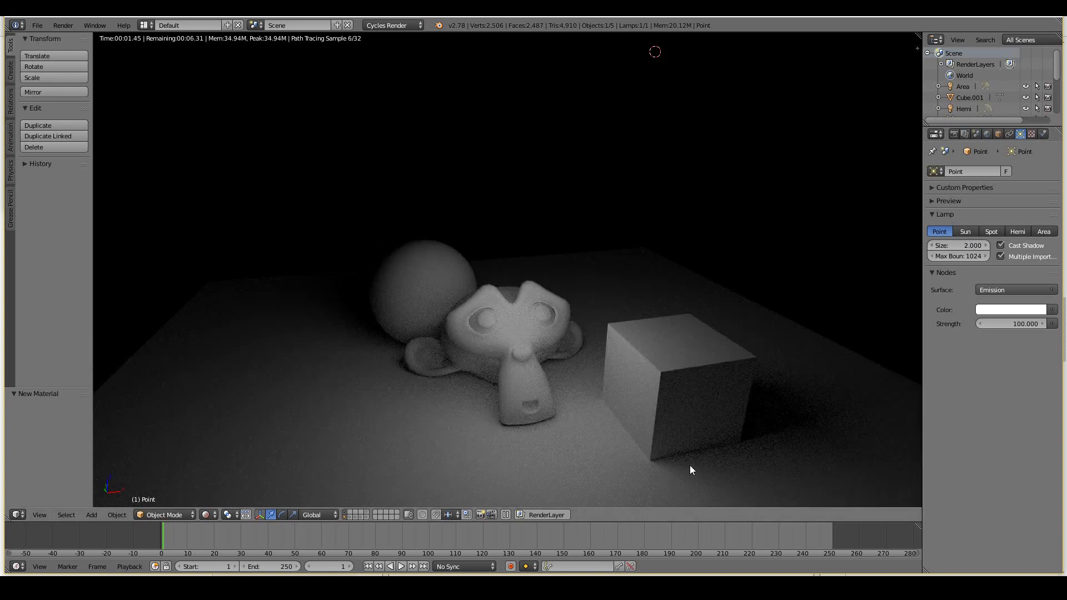
{"action": "middle_click_drag", "start_coordinate": [592, 368], "coordinate": [568, 386]}
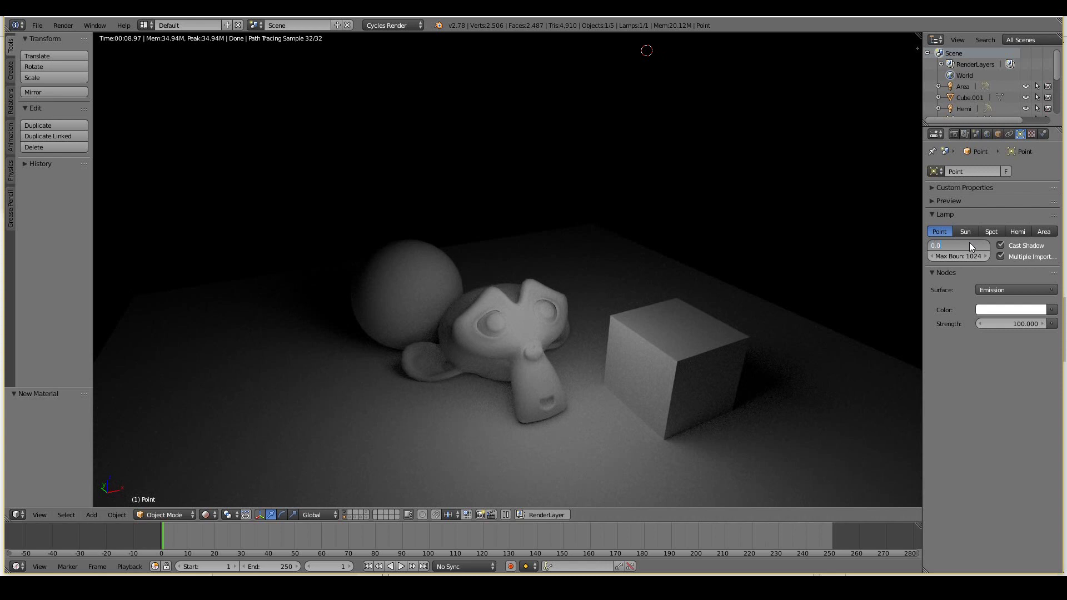
{"action": "key", "text": "Return"}
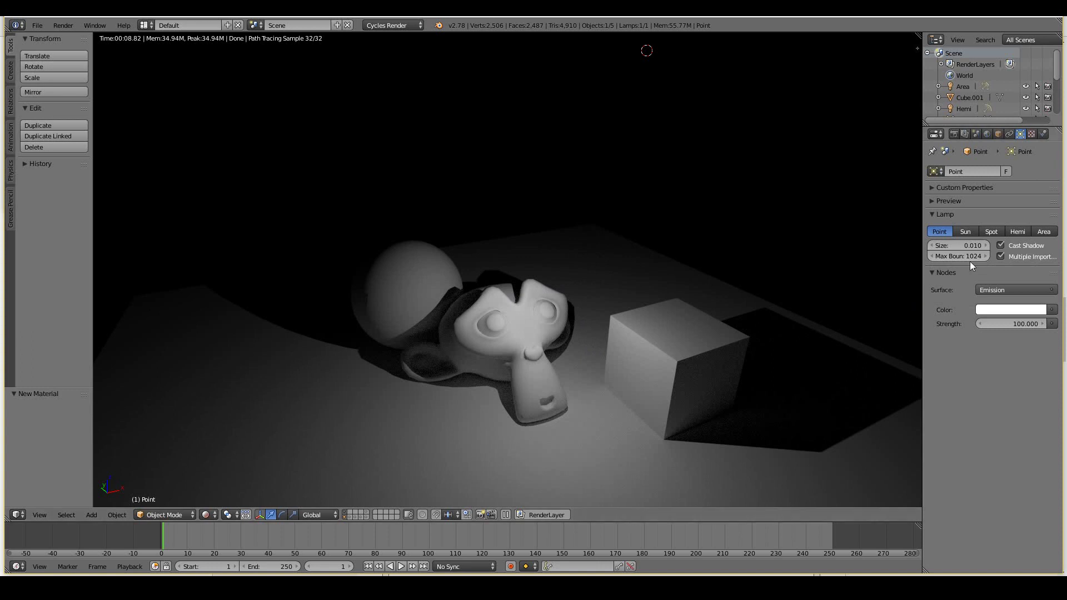
Change the Point lamp's colour, trying blue before settling on red.
{"action": "left_click", "coordinate": [1010, 310]}
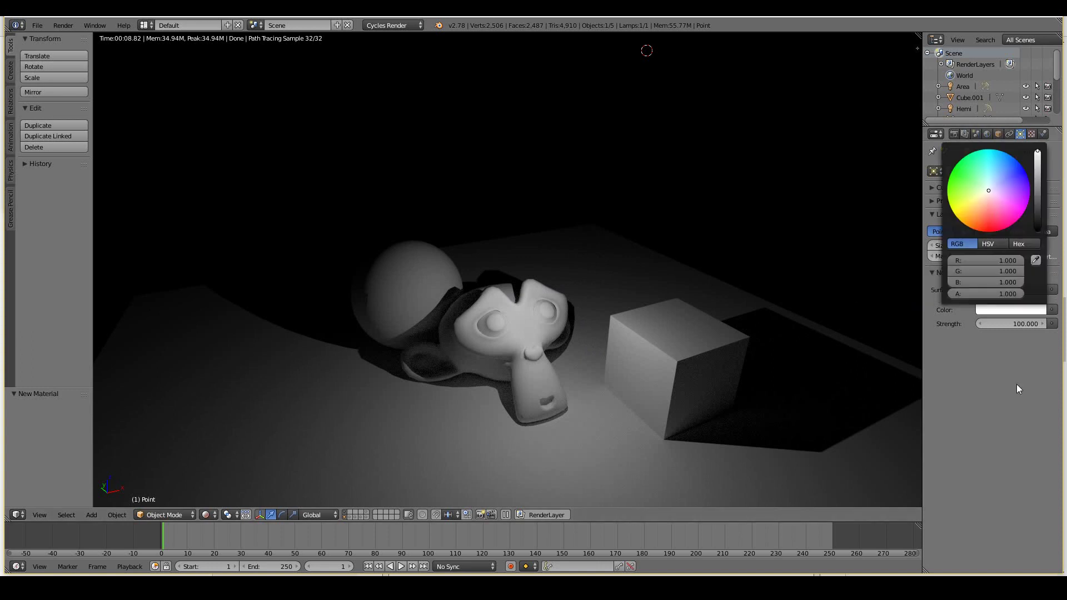
{"action": "left_click", "coordinate": [1011, 309]}
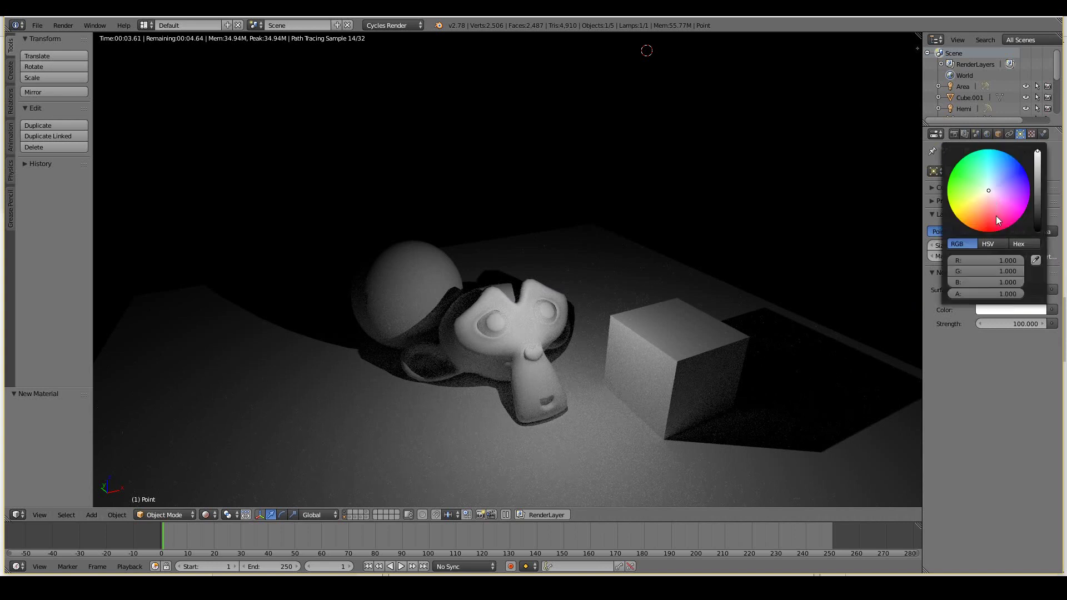
{"action": "left_click", "coordinate": [1009, 174]}
{"action": "left_click", "coordinate": [1011, 309]}
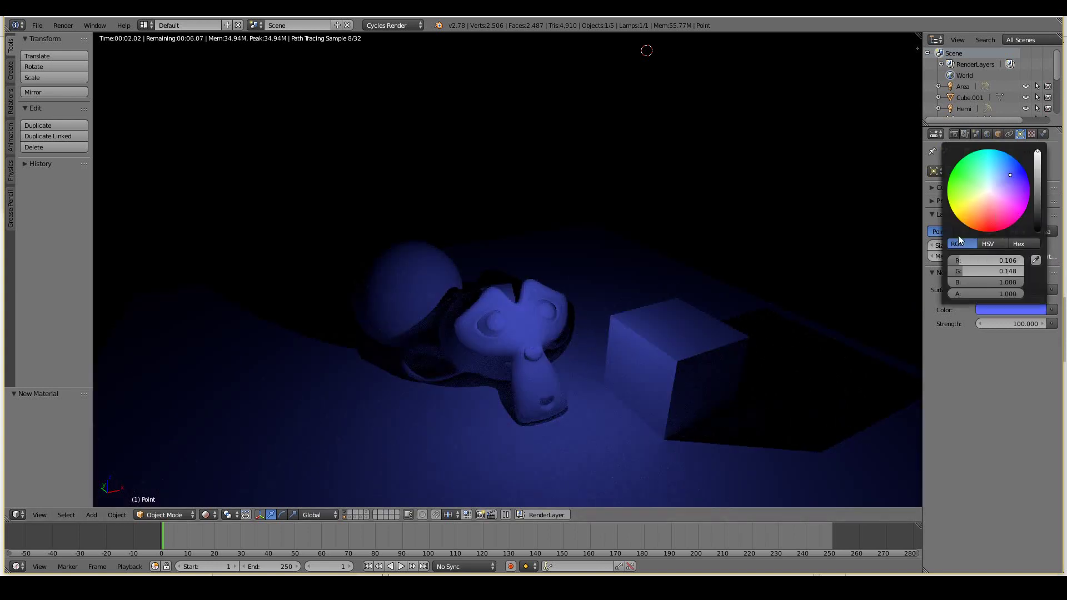
{"action": "left_click", "coordinate": [991, 213]}
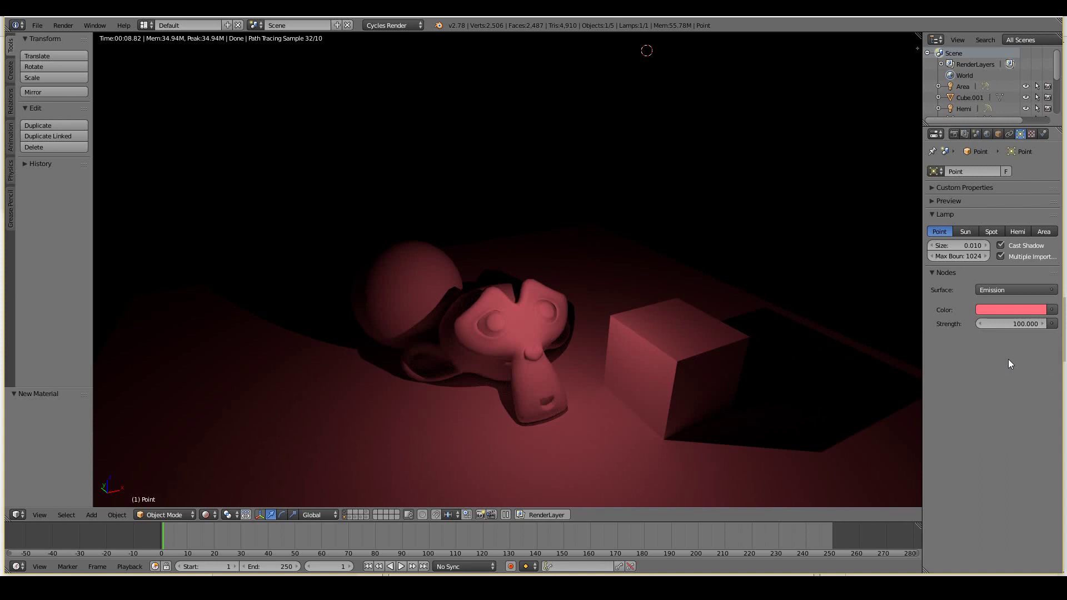
Set the lamp strength to 10, then 500, and hide the Point lamp's layer.
{"action": "left_click", "coordinate": [1020, 325]}
{"action": "type", "text": "10"}
{"action": "key", "text": "Return"}
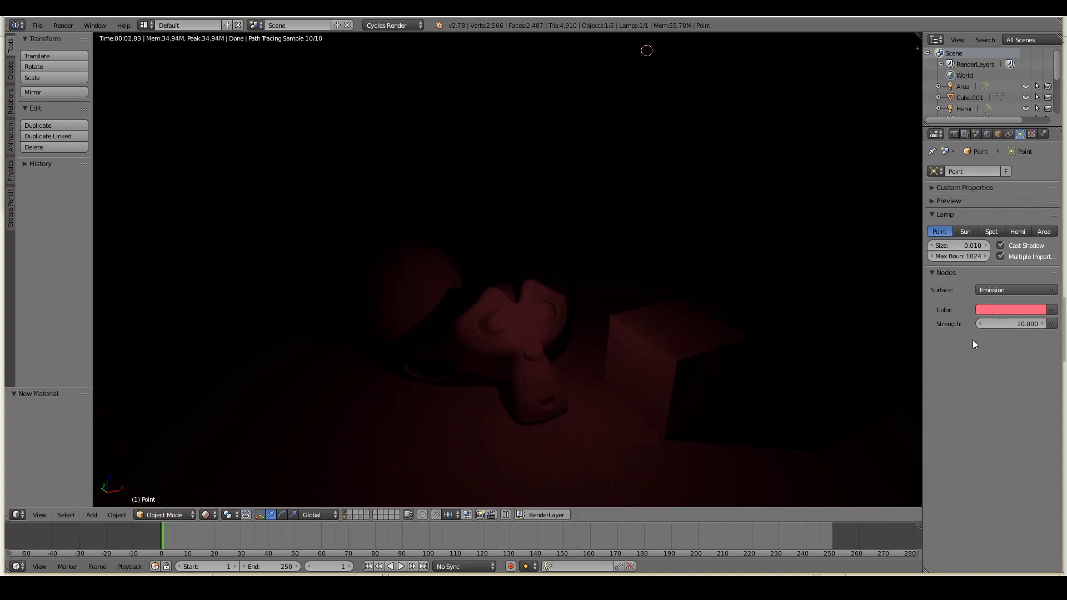
{"action": "left_click", "coordinate": [1021, 325]}
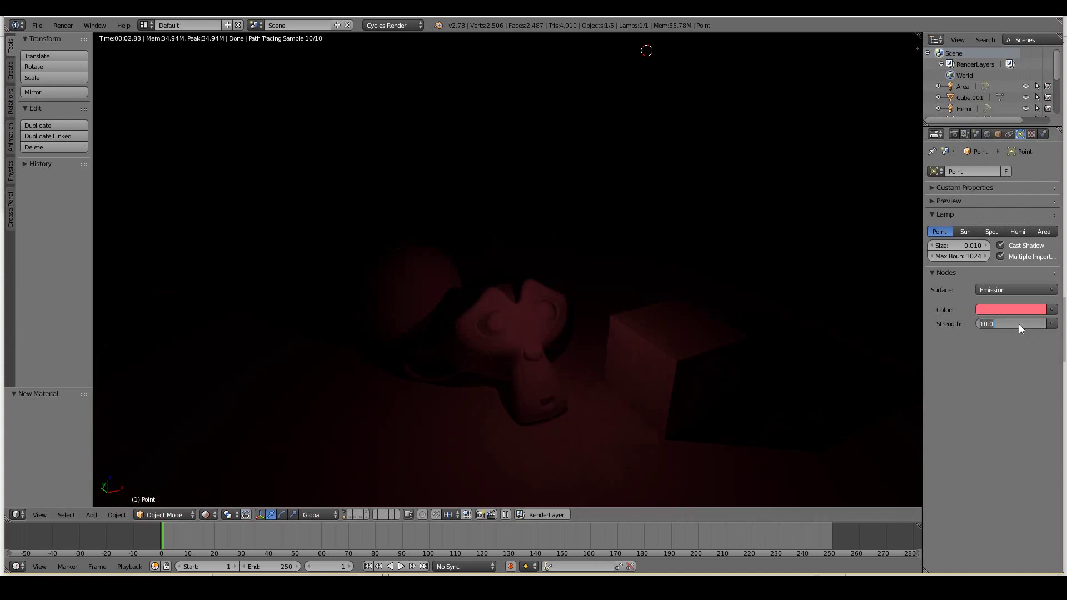
{"action": "type", "text": "500"}
{"action": "key", "text": "Return"}
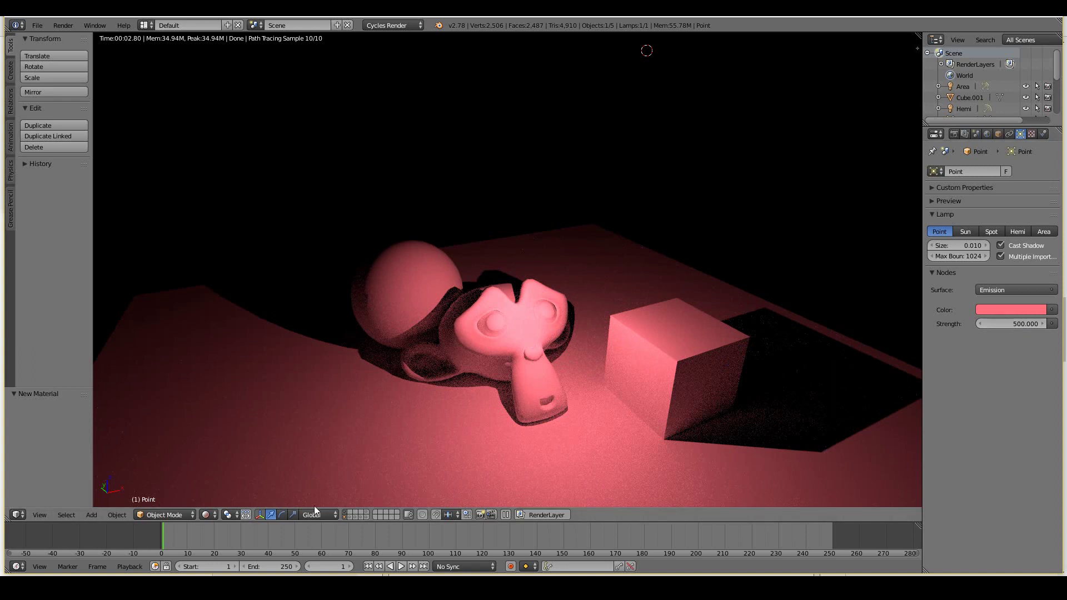
{"action": "left_click", "coordinate": [345, 517]}
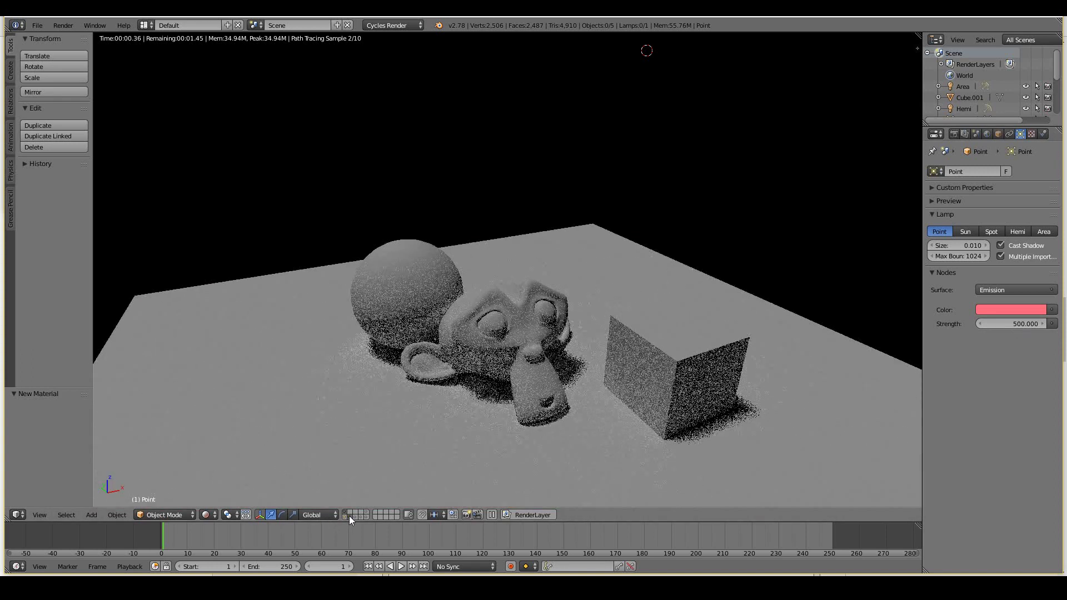
Select the Sun lamp and view the scene as a rendered preview.
{"action": "left_click", "coordinate": [964, 86]}
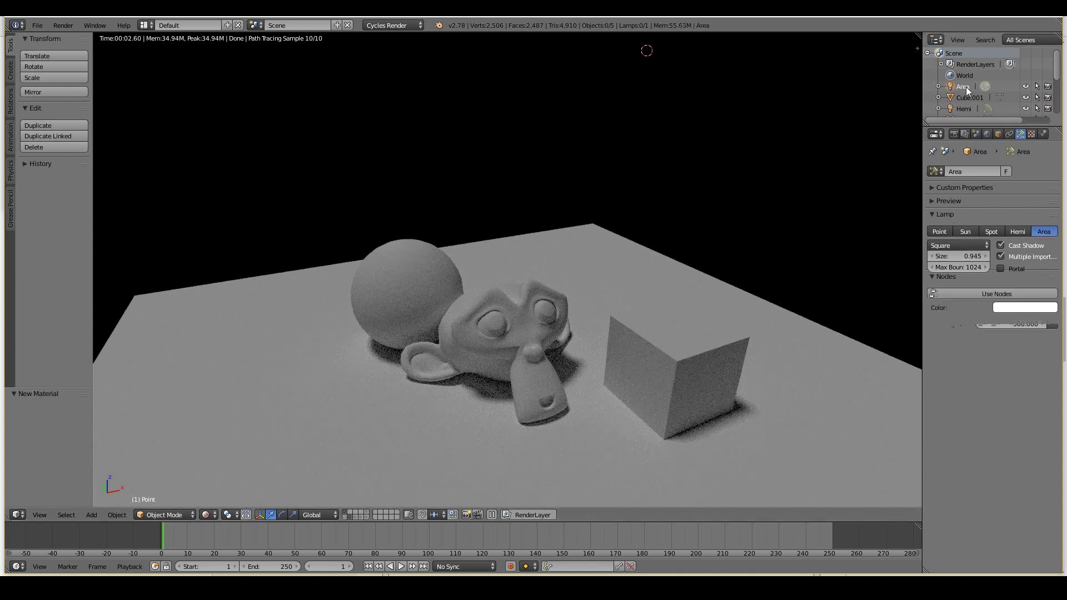
{"action": "left_click", "coordinate": [212, 514]}
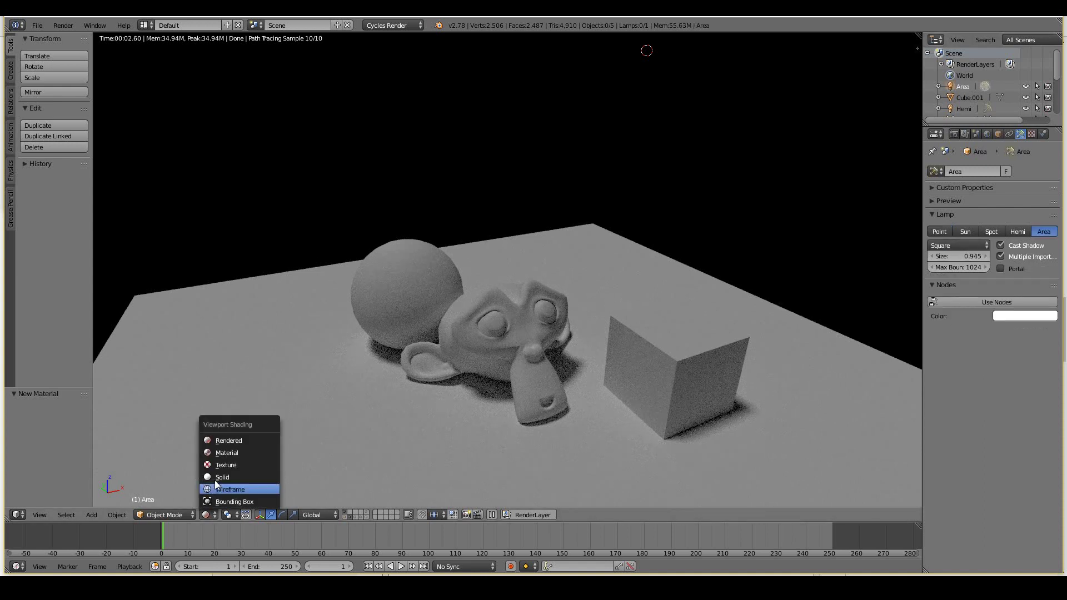
{"action": "left_click", "coordinate": [217, 477]}
{"action": "right_click", "coordinate": [188, 115]}
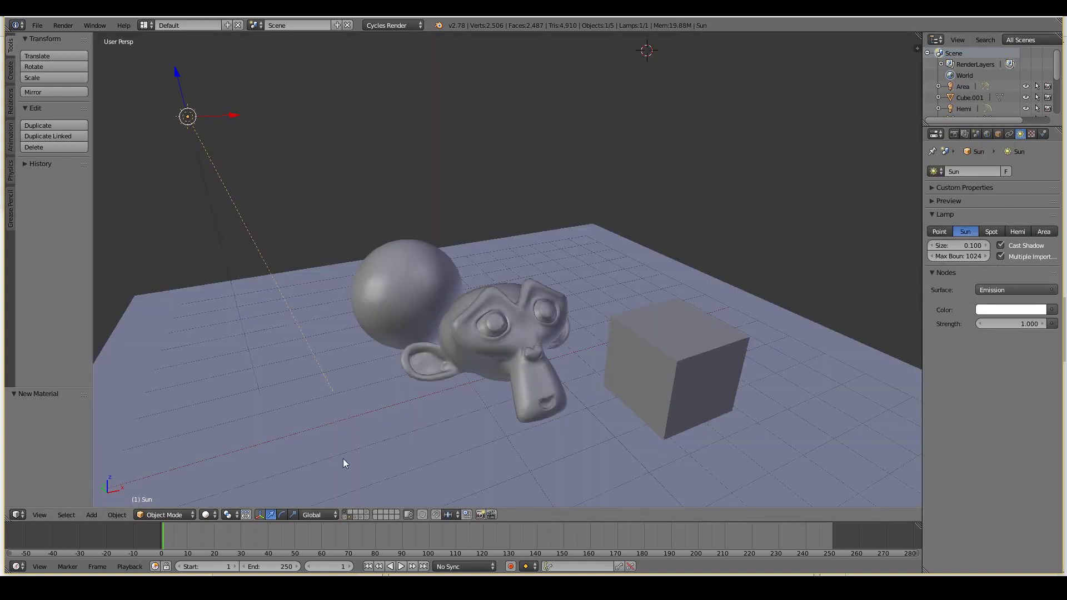
{"action": "left_click", "coordinate": [209, 515]}
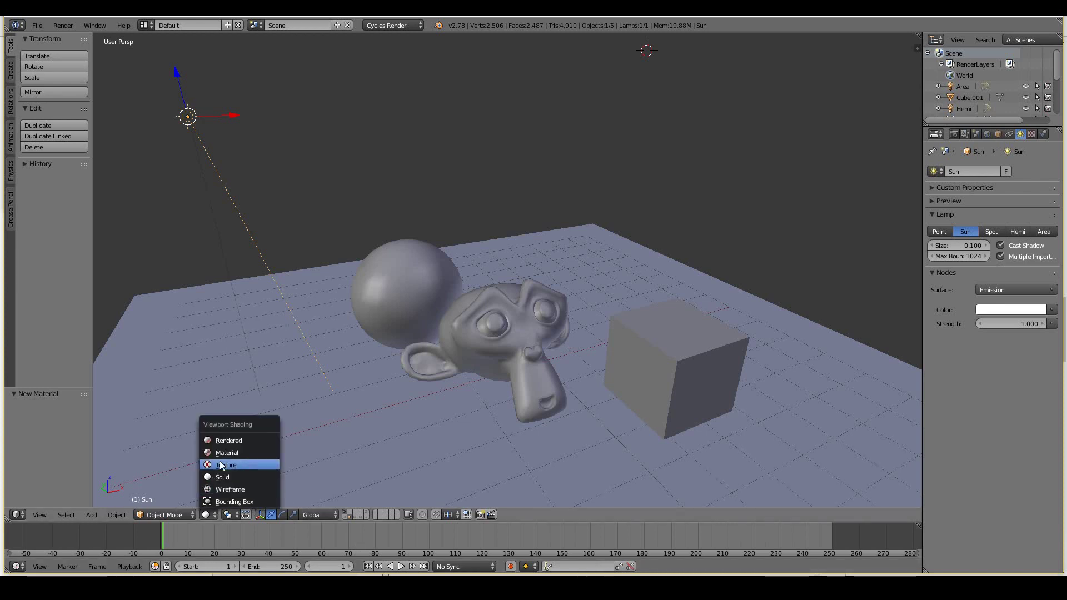
{"action": "left_click", "coordinate": [226, 442]}
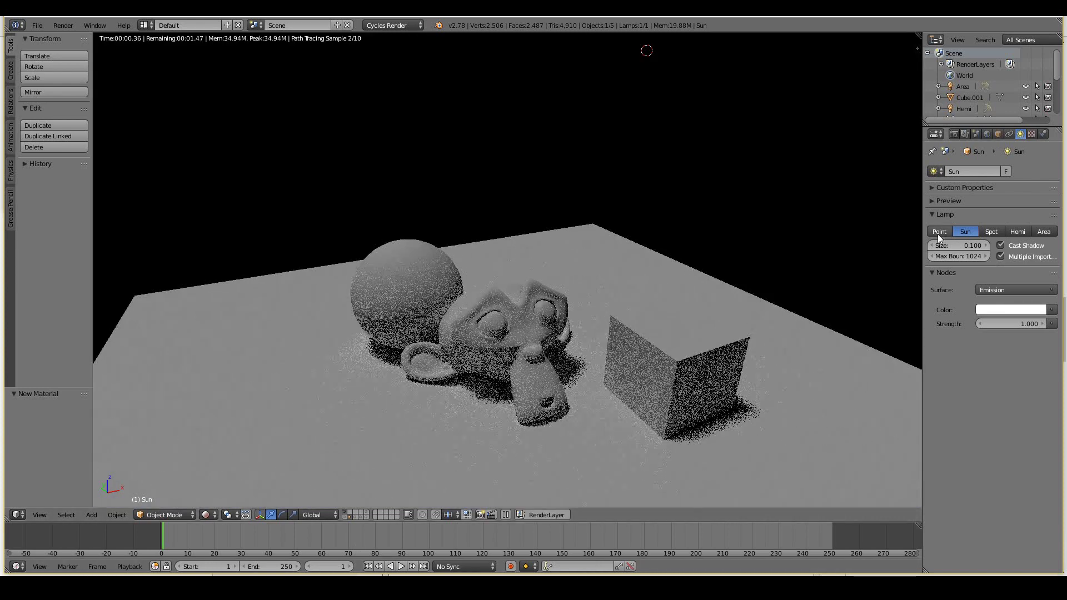
Set the Sun size to 0.01, rotate it to -41.881°, then raise size to 0.5.
{"action": "left_click", "coordinate": [962, 245]}
{"action": "type", "text": "0.01"}
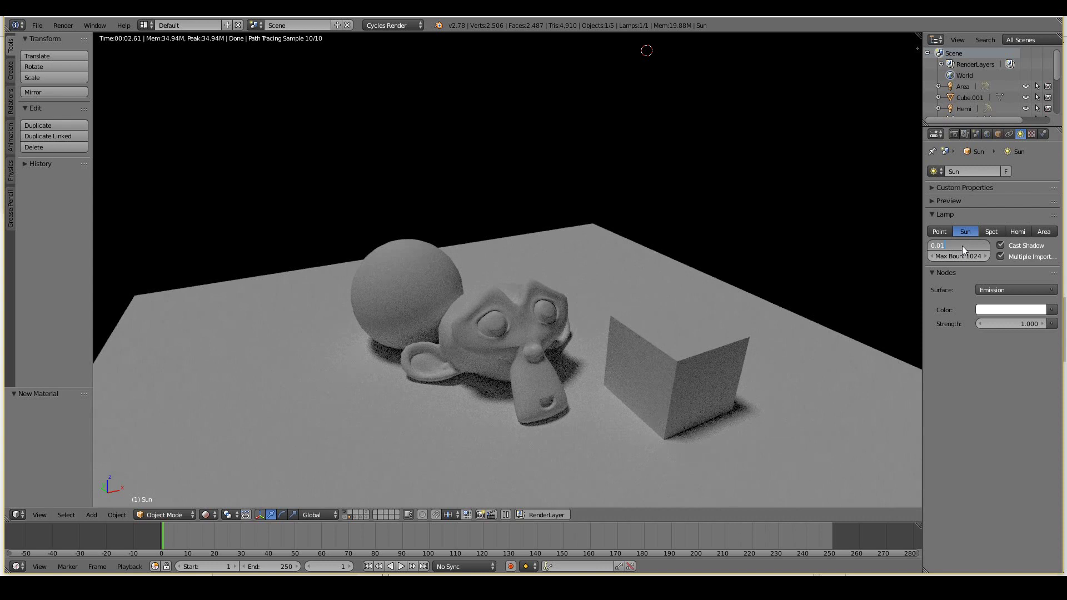
{"action": "key", "text": "Return"}
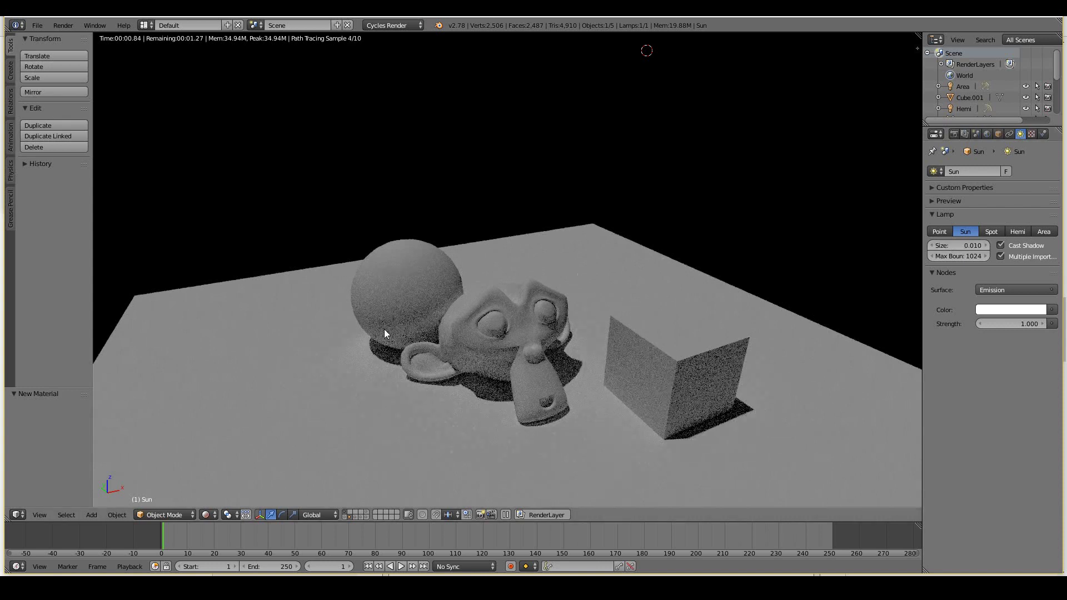
{"action": "key", "text": "r"}
{"action": "left_click", "coordinate": [691, 228]}
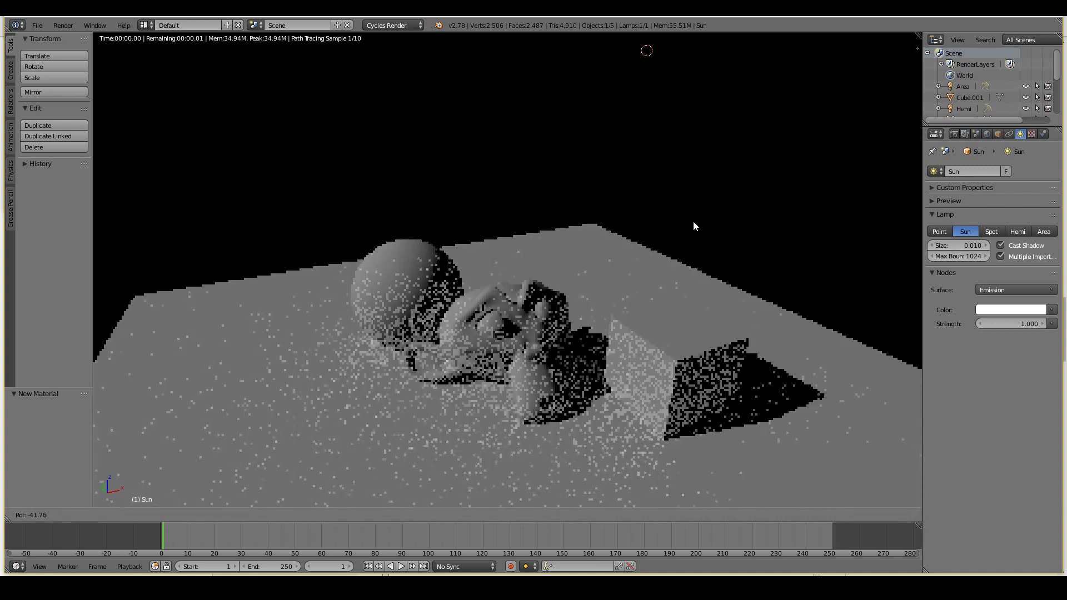
{"action": "left_click", "coordinate": [693, 226]}
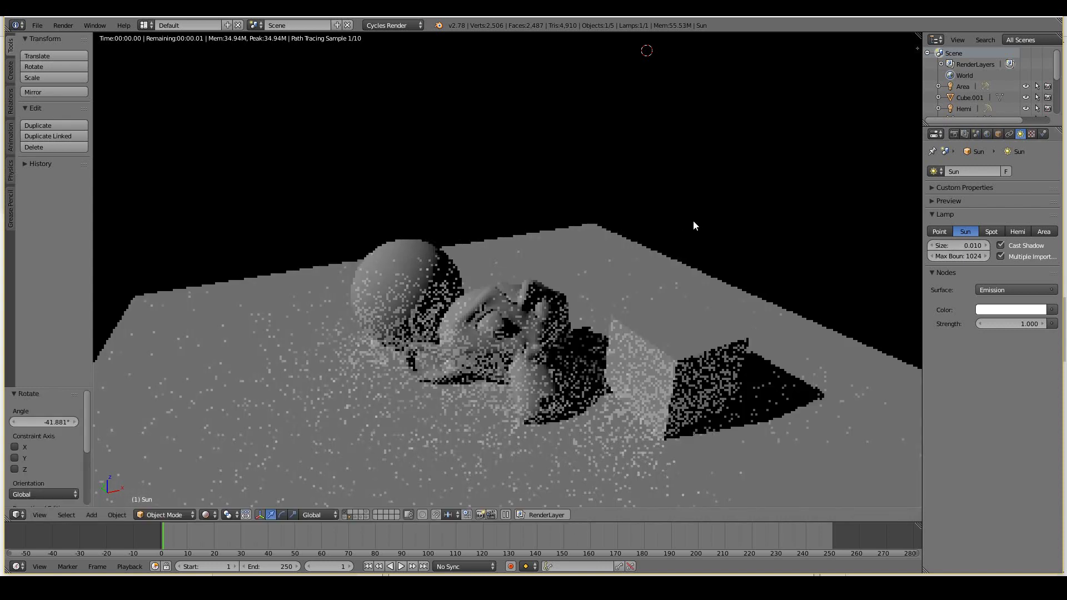
{"action": "left_click", "coordinate": [968, 246]}
{"action": "type", "text": "0."}
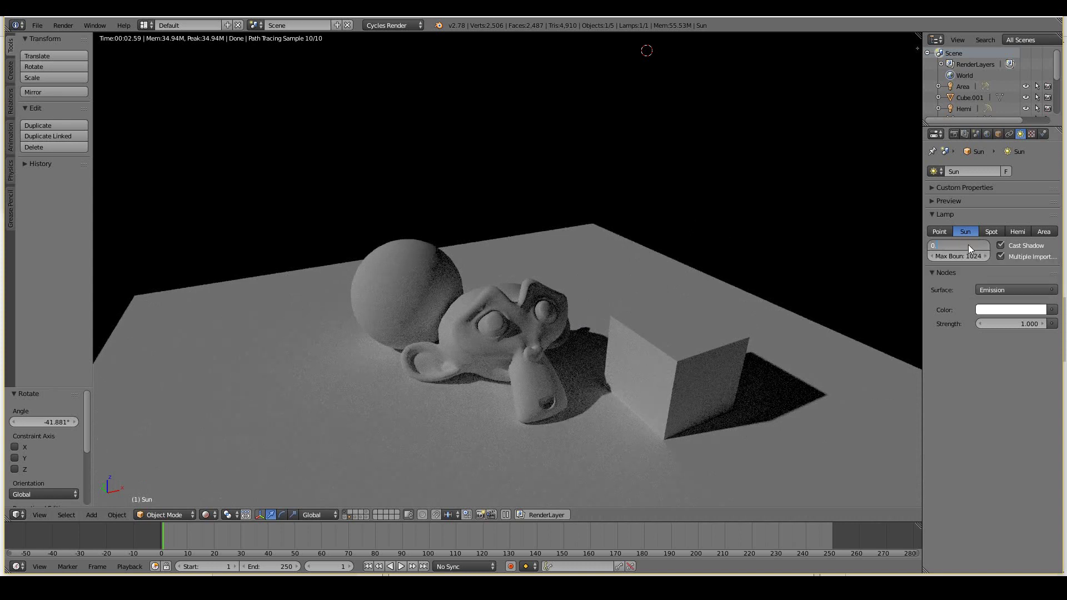
{"action": "type", "text": "5"}
{"action": "key", "text": "Return"}
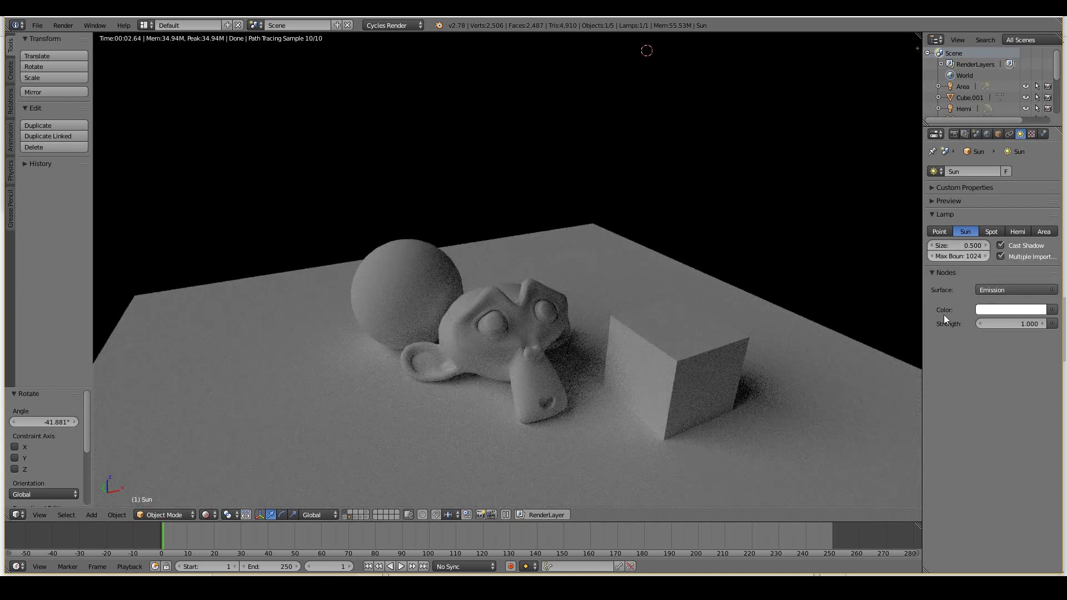
Widen the Spot lamp's cone to 85.9° with blend 0, toggling Show Cone then undoing it.
{"action": "key", "text": "shift+z"}
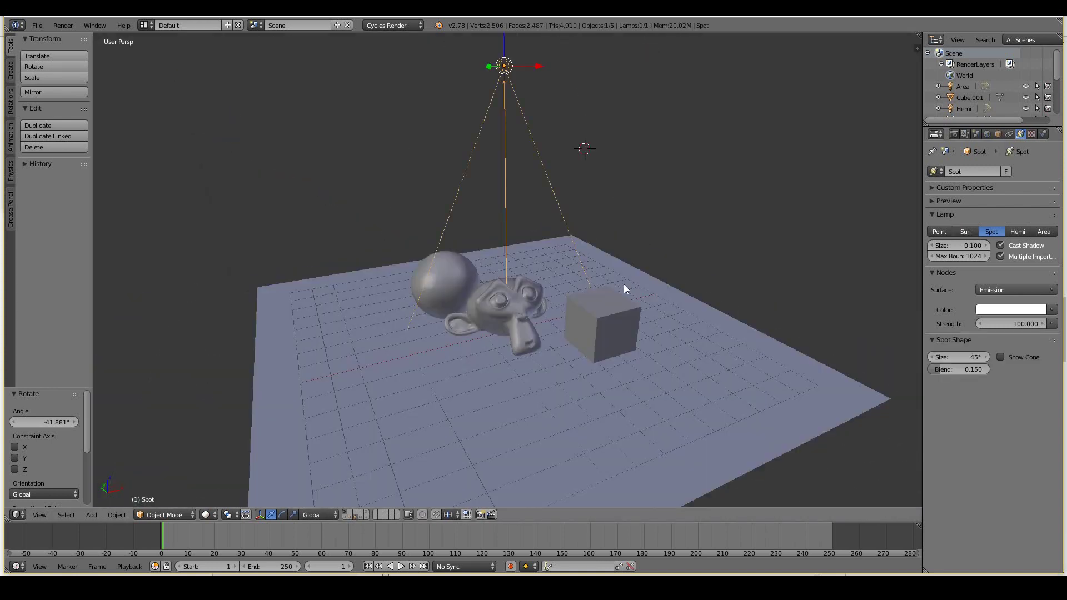
{"action": "scroll", "coordinate": [819, 349], "scroll_direction": "up", "scroll_amount": 1}
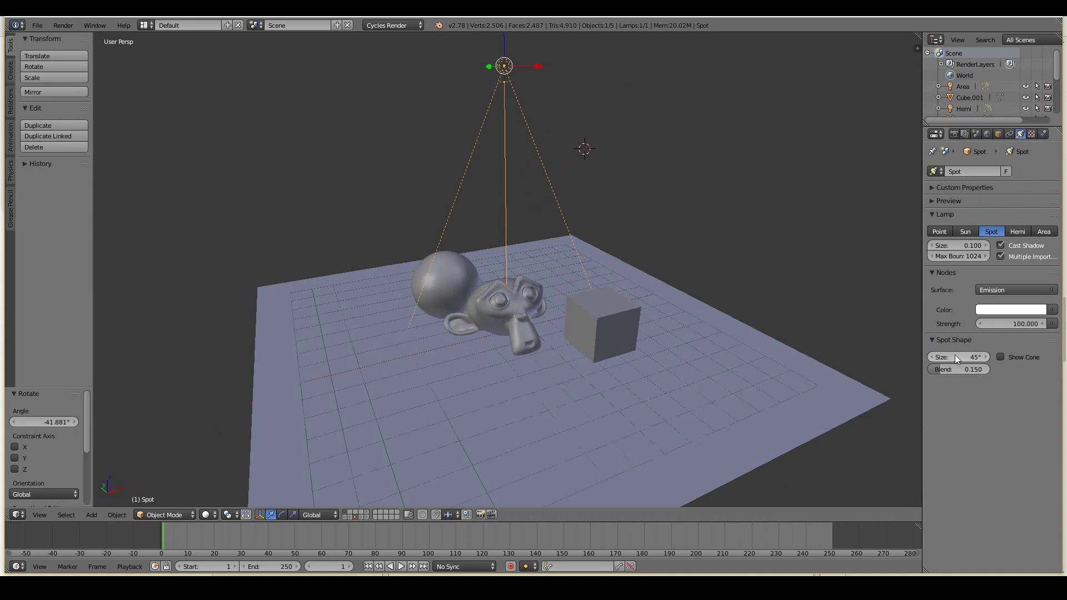
{"action": "left_click_drag", "start_coordinate": [954, 355], "coordinate": [1000, 349]}
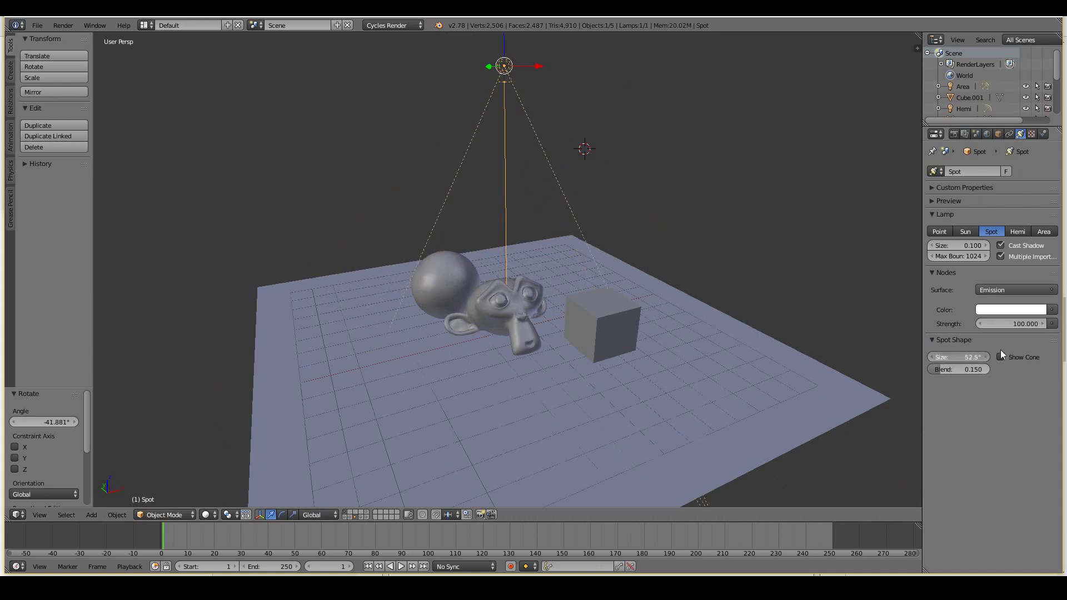
{"action": "left_click", "coordinate": [202, 514]}
{"action": "left_click", "coordinate": [215, 443]}
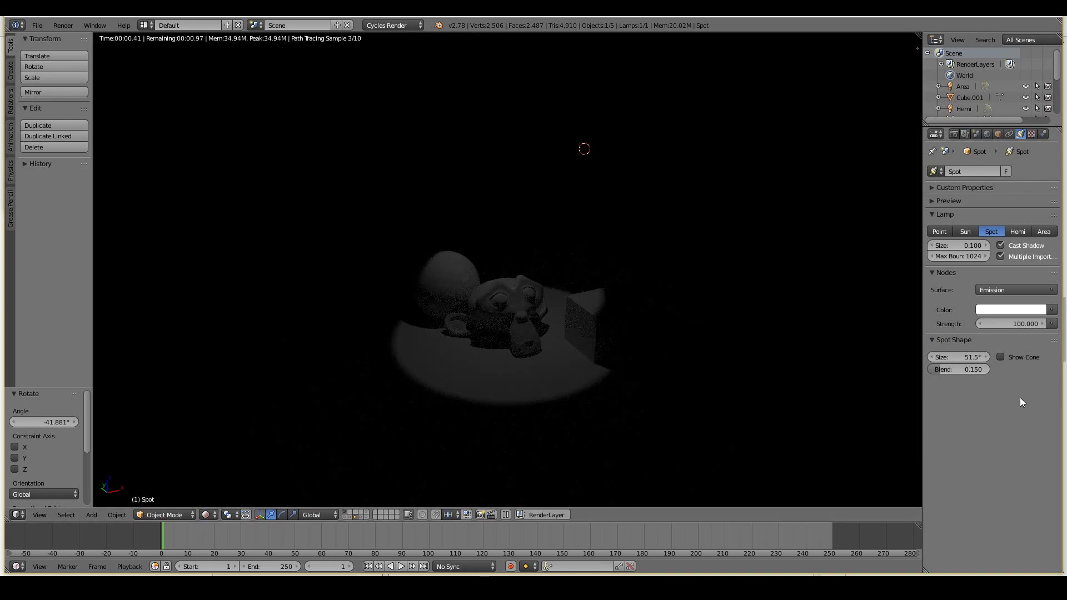
{"action": "left_click_drag", "start_coordinate": [953, 358], "coordinate": [72, 339]}
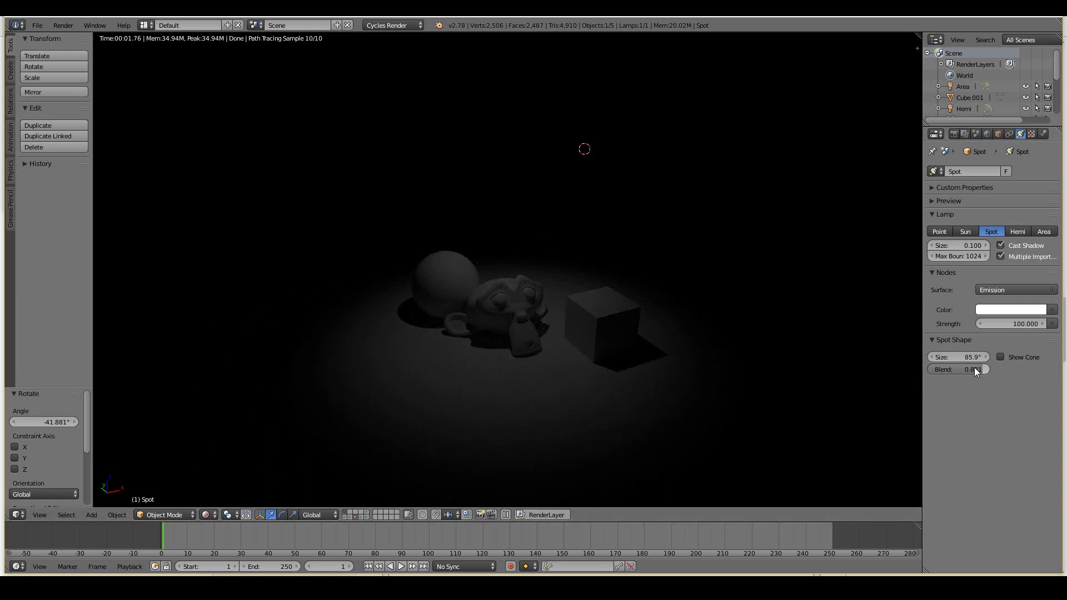
{"action": "left_click_drag", "start_coordinate": [982, 367], "coordinate": [932, 368]}
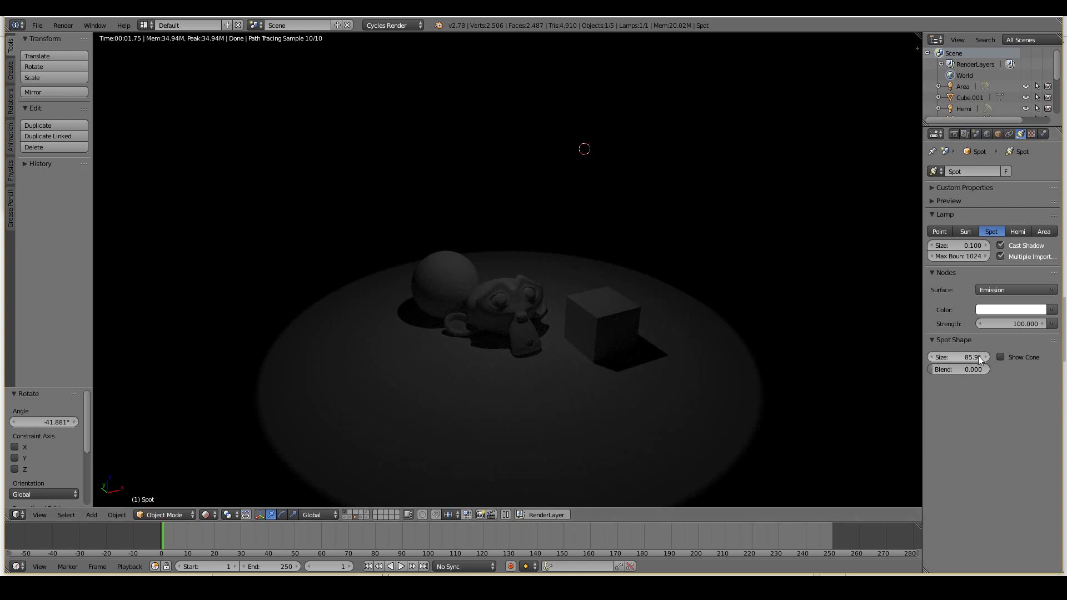
{"action": "left_click", "coordinate": [1001, 358]}
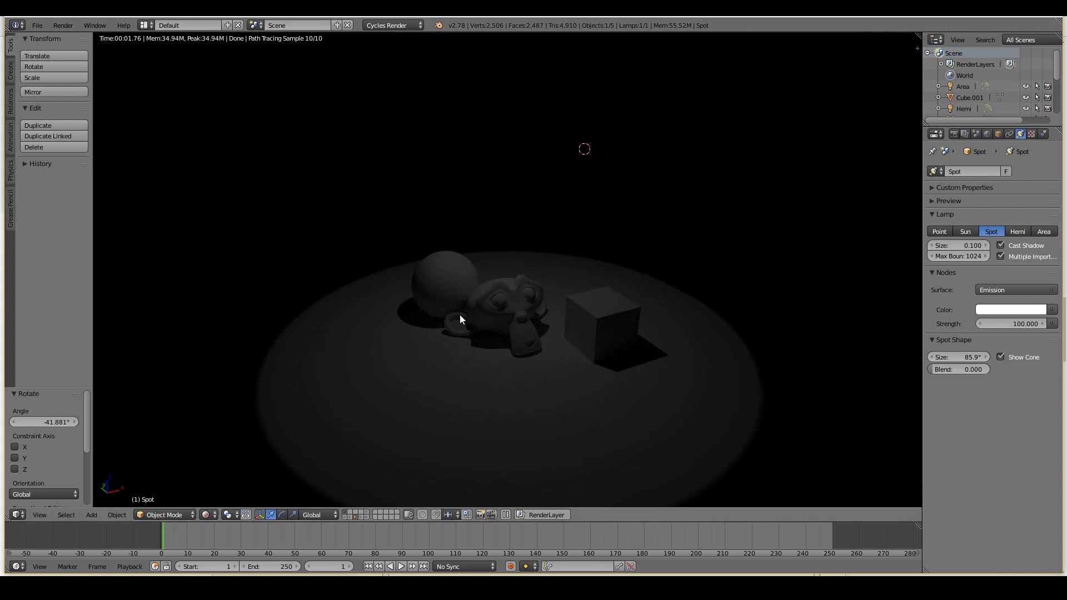
{"action": "key", "text": "ctrl+z"}
Show the plane, sphere, monkey and cube layer and enlarge the Area lamp to 1.474 and beyond.
{"action": "left_click", "coordinate": [205, 515]}
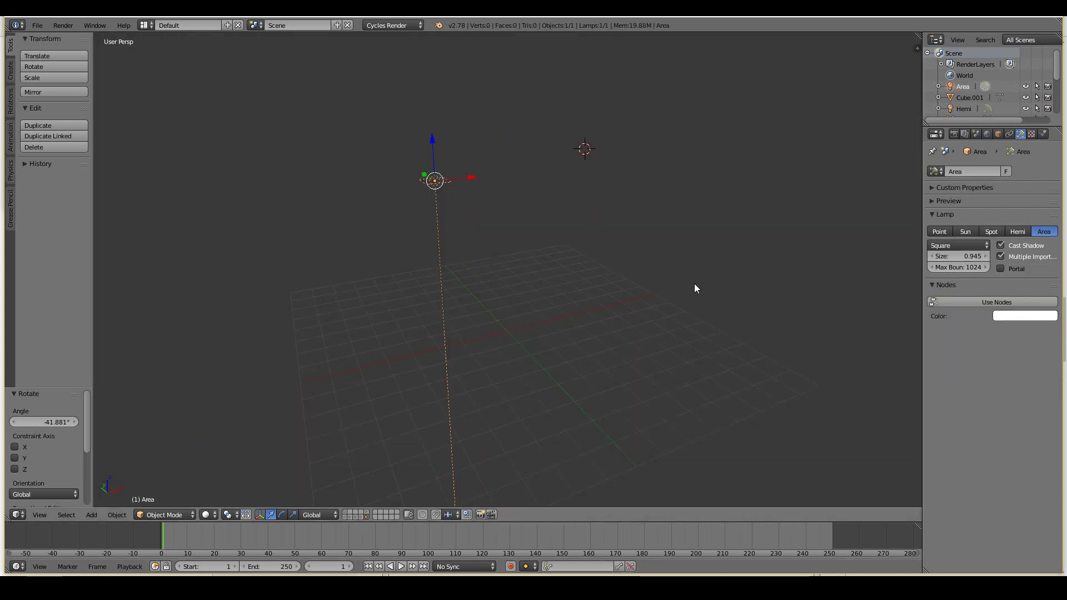
{"action": "left_click", "coordinate": [347, 512]}
{"action": "scroll", "coordinate": [541, 304], "scroll_direction": "up", "scroll_amount": 2}
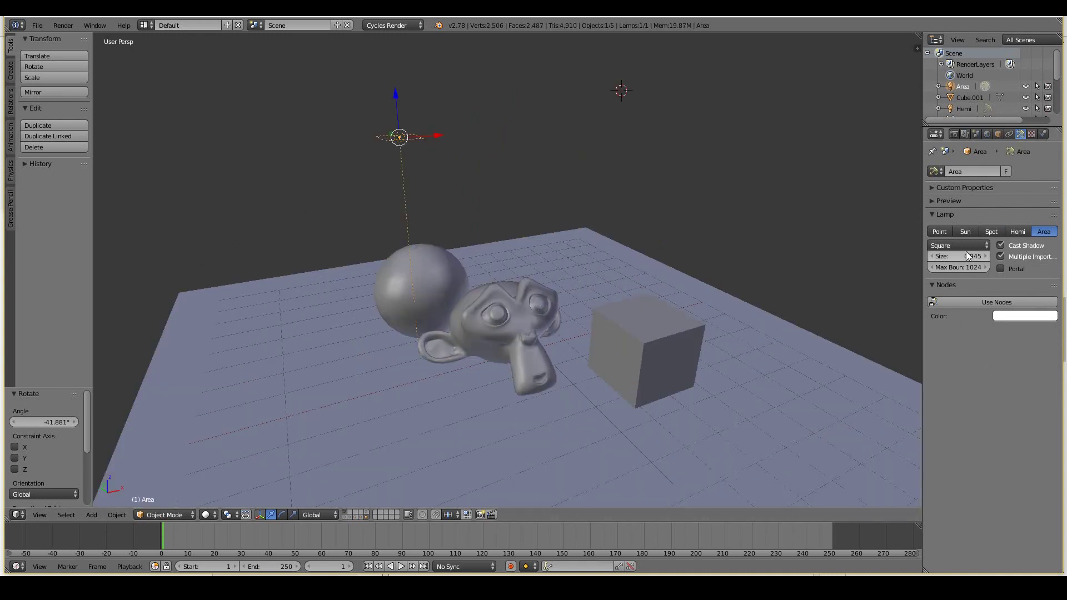
{"action": "left_click_drag", "start_coordinate": [956, 254], "coordinate": [995, 255]}
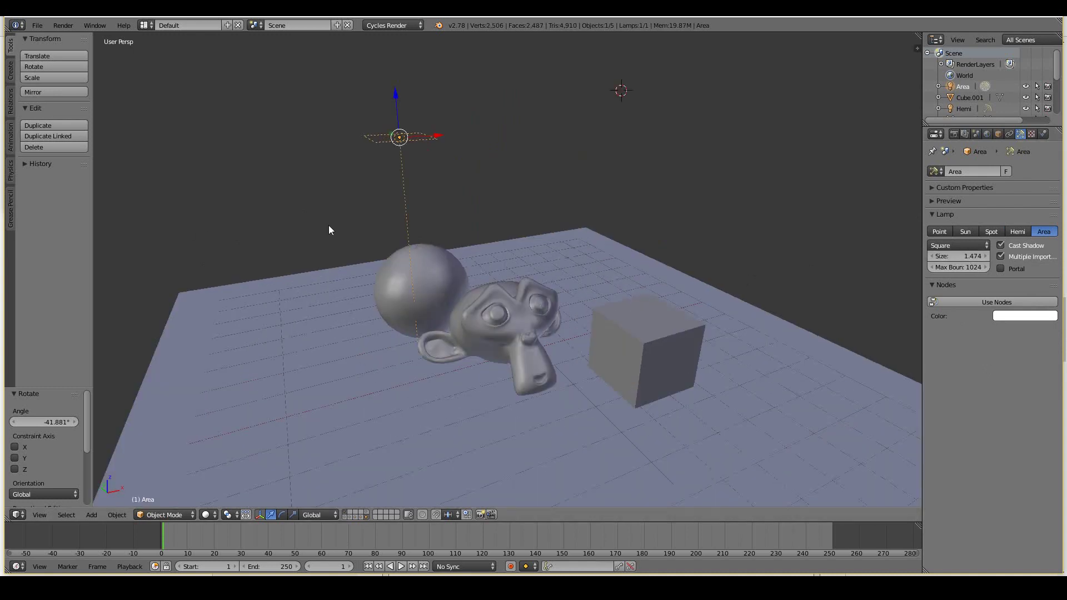
{"action": "middle_click_drag", "start_coordinate": [328, 229], "coordinate": [371, 269]}
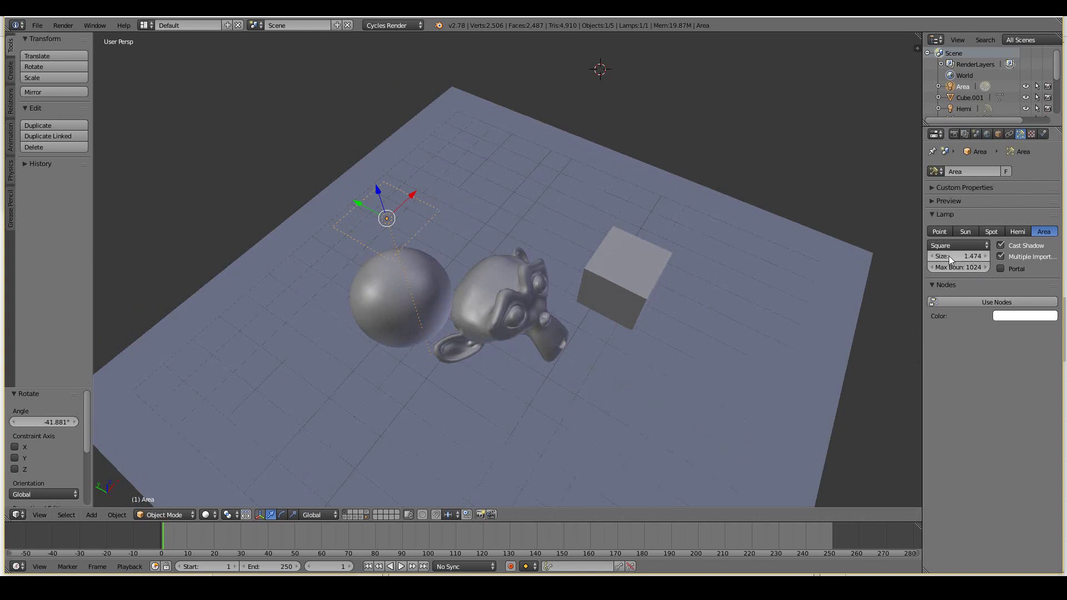
{"action": "mouse_move", "coordinate": [948, 256]}
{"action": "left_mouse_down"}
{"action": "mouse_move", "coordinate": [1002, 256]}
{"action": "mouse_move", "coordinate": [1026, 274]}
{"action": "mouse_move", "coordinate": [736, 255]}
{"action": "mouse_move", "coordinate": [324, 262]}
{"action": "mouse_move", "coordinate": [948, 255]}
{"action": "left_mouse_up"}
{"action": "middle_click_drag", "start_coordinate": [532, 322], "coordinate": [501, 284]}
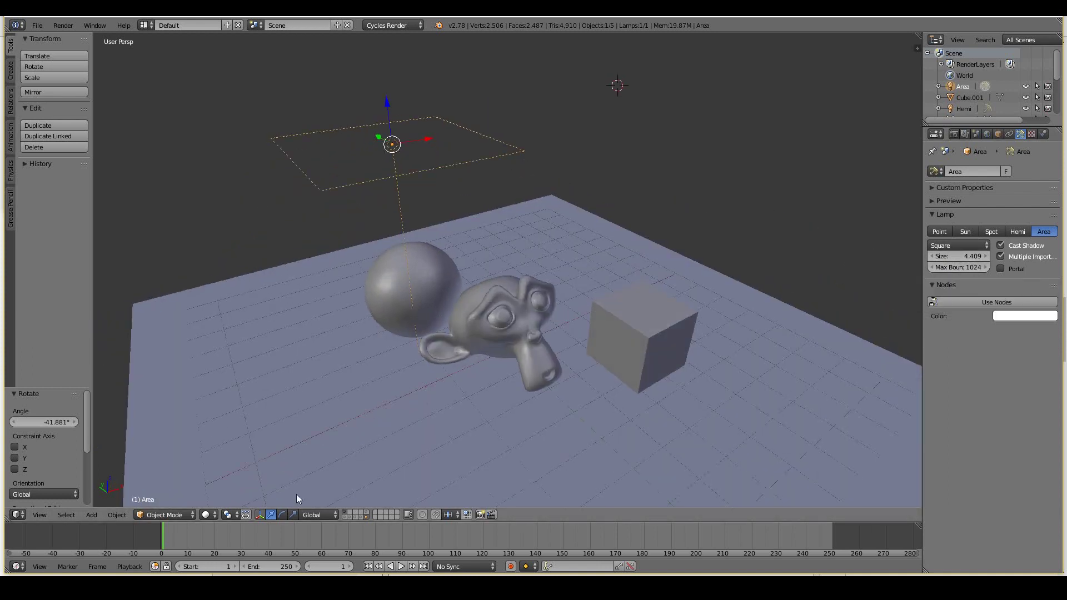
{"action": "left_click", "coordinate": [208, 515]}
{"action": "left_click", "coordinate": [217, 444]}
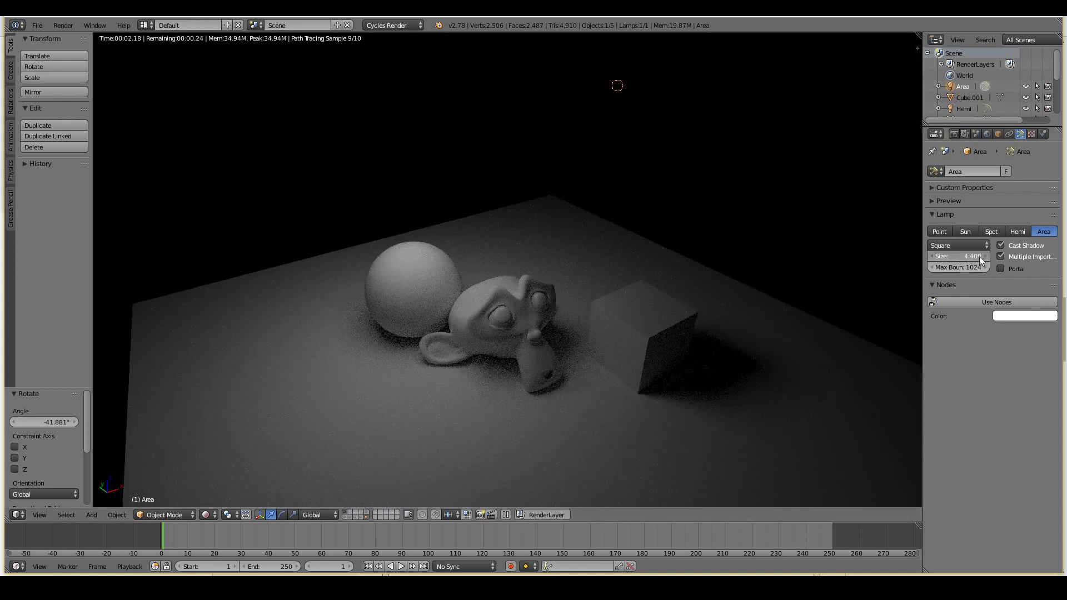
Adjust the Area lamp size in the rendered preview, typing 0.1 then settling on 5.
{"action": "left_click_drag", "start_coordinate": [978, 255], "coordinate": [1014, 256]}
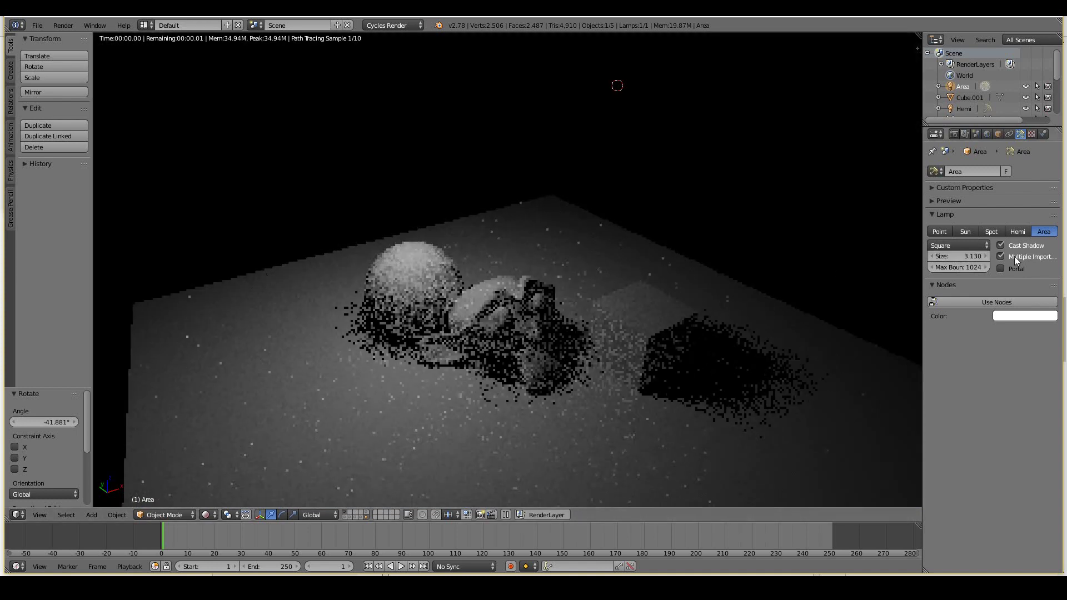
{"action": "left_click", "coordinate": [964, 257]}
{"action": "type", "text": "0.1"}
{"action": "key", "text": "Return"}
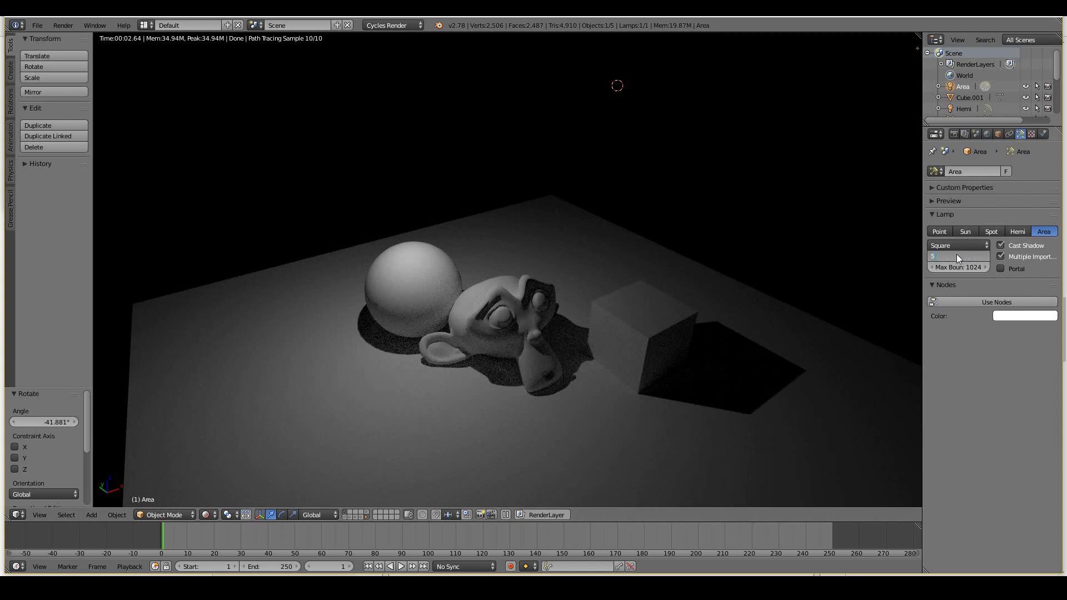
{"action": "key", "text": "Return"}
Compare solid and rendered shading, then drag the Area lamp size through 2.8 and 1.97 to 7.551.
{"action": "left_click", "coordinate": [205, 515]}
{"action": "left_click", "coordinate": [222, 467]}
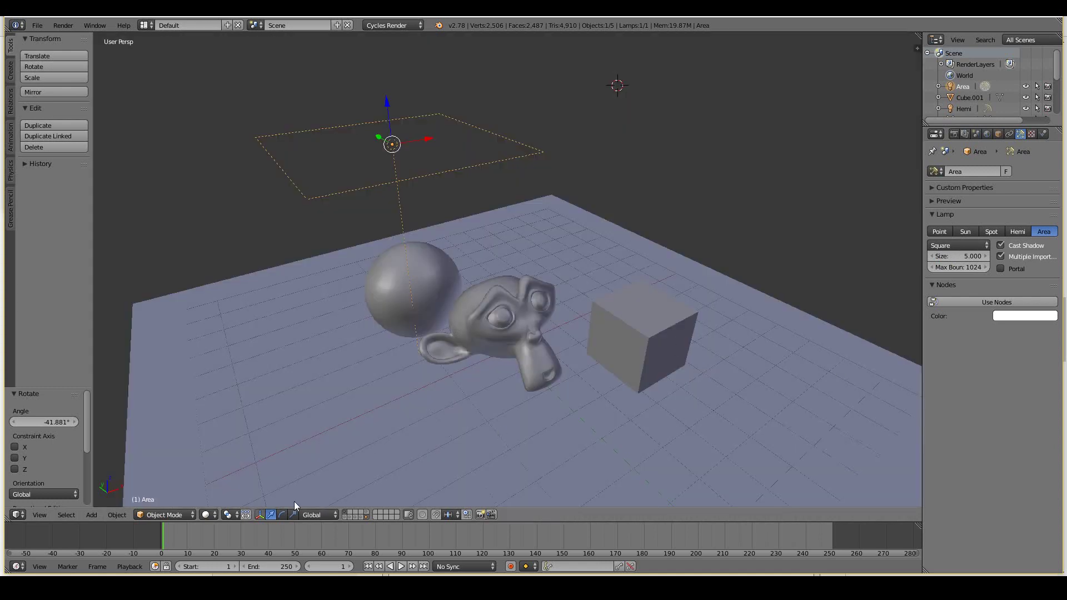
{"action": "left_click", "coordinate": [206, 514]}
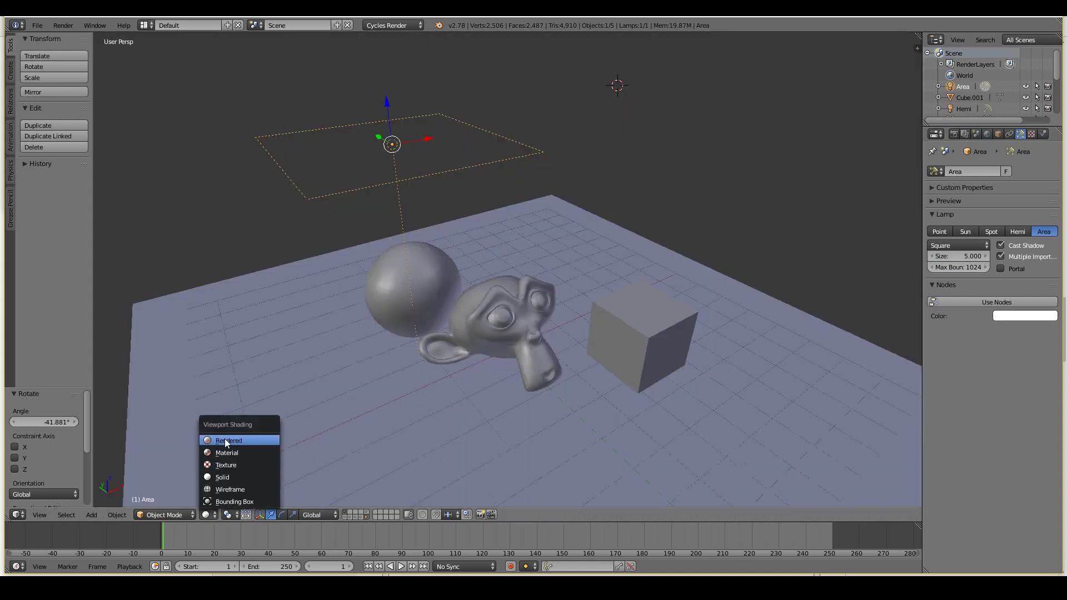
{"action": "left_click", "coordinate": [224, 438]}
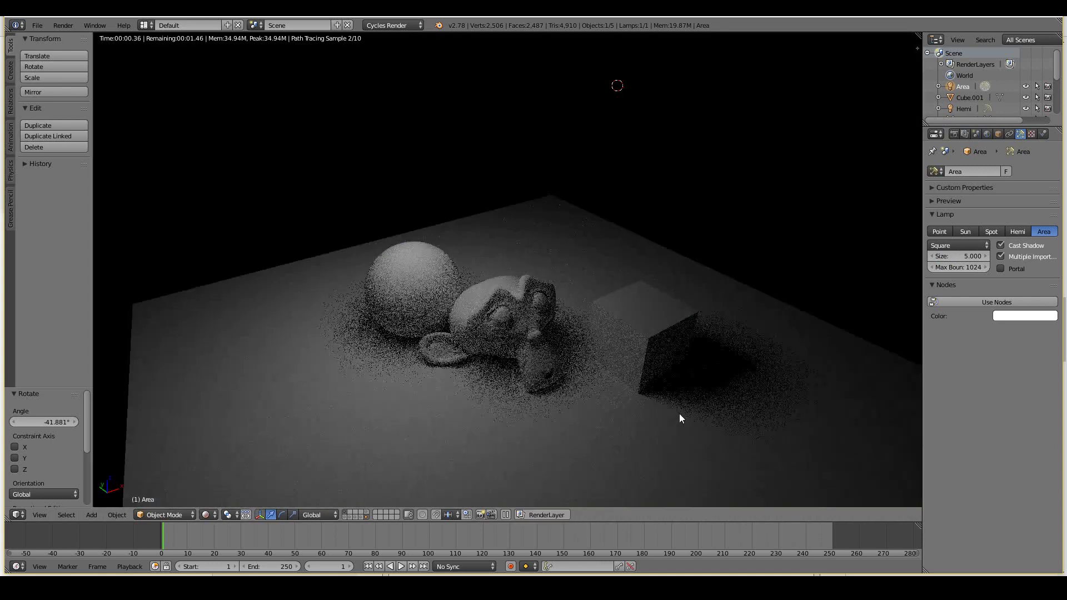
{"action": "left_click", "coordinate": [206, 513]}
{"action": "left_click", "coordinate": [205, 470]}
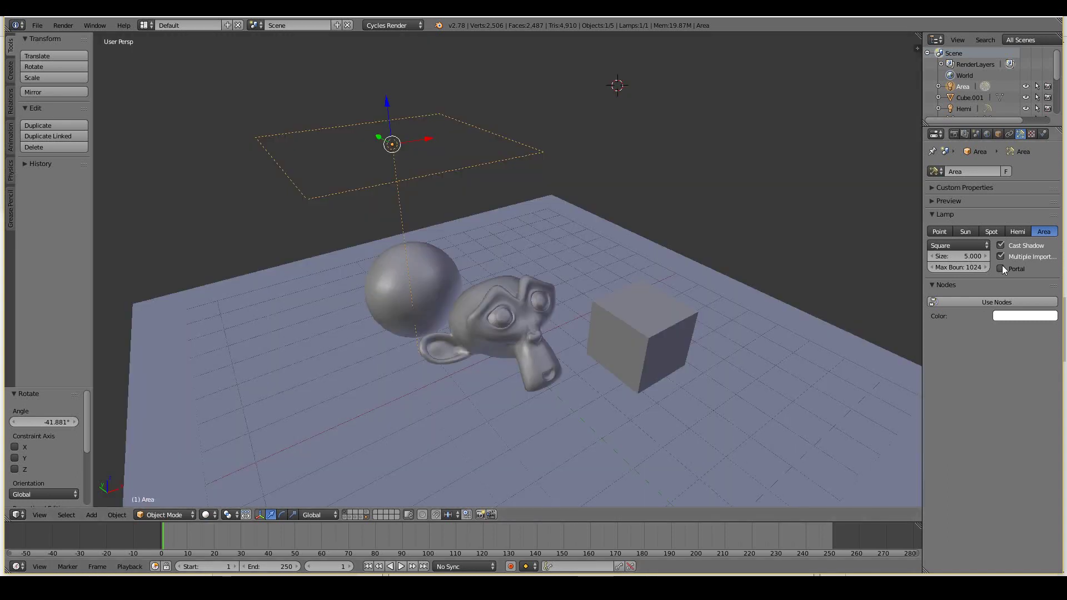
{"action": "left_click_drag", "start_coordinate": [978, 256], "coordinate": [792, 369]}
{"action": "left_click_drag", "start_coordinate": [982, 260], "coordinate": [383, 120]}
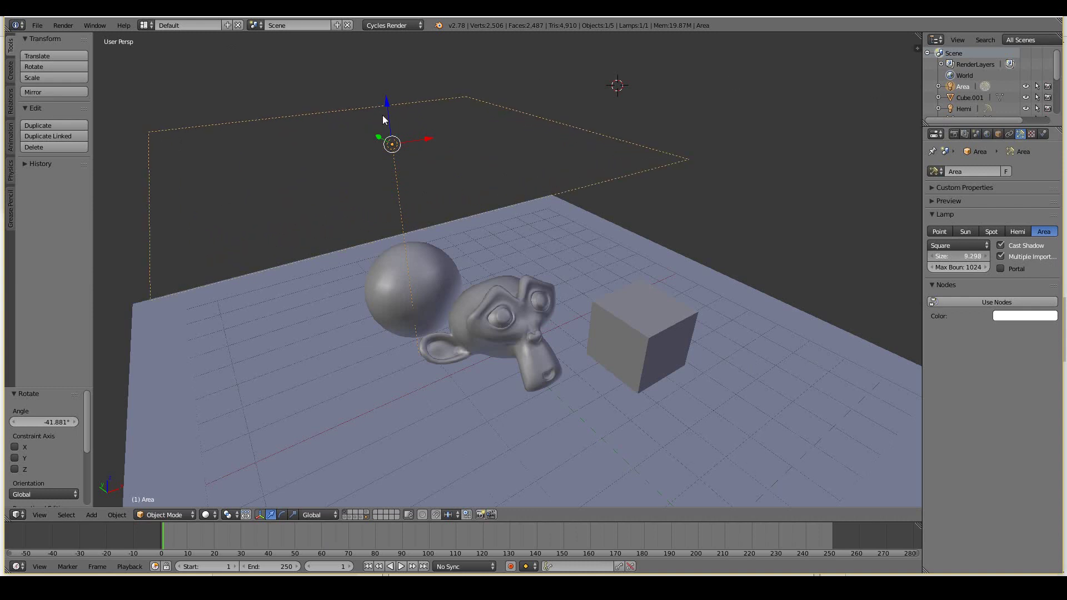
{"action": "left_click_drag", "start_coordinate": [383, 119], "coordinate": [978, 255]}
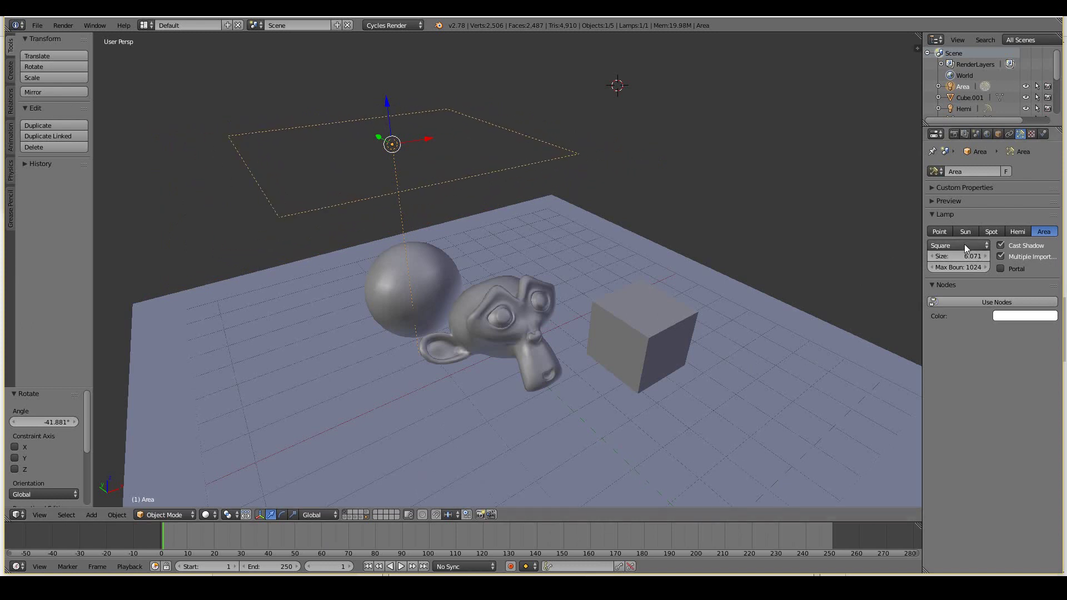
{"action": "left_click", "coordinate": [965, 244]}
Switch the Area lamp shape to Rectangle and slightly reduce its Size X.
{"action": "left_click", "coordinate": [963, 222]}
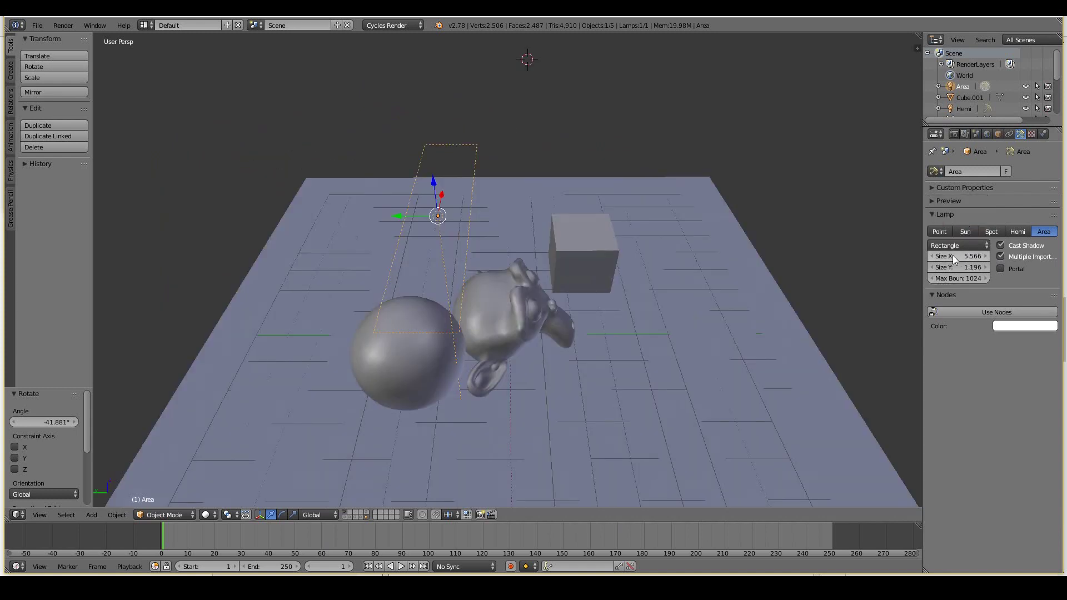
{"action": "left_click_drag", "start_coordinate": [978, 255], "coordinate": [942, 269]}
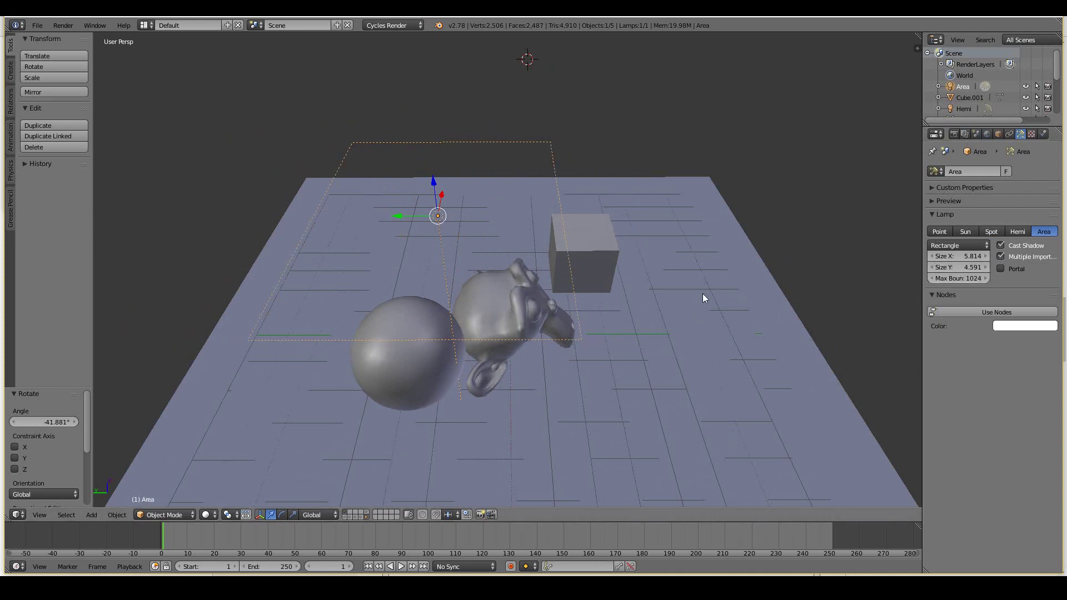
{"action": "middle_click_drag", "start_coordinate": [702, 294], "coordinate": [633, 275]}
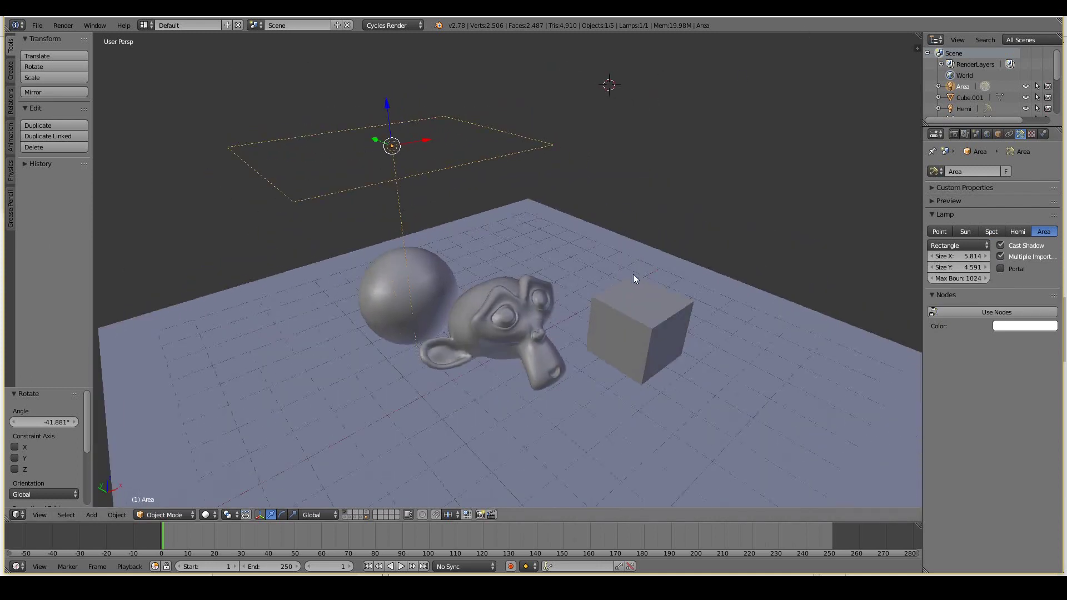